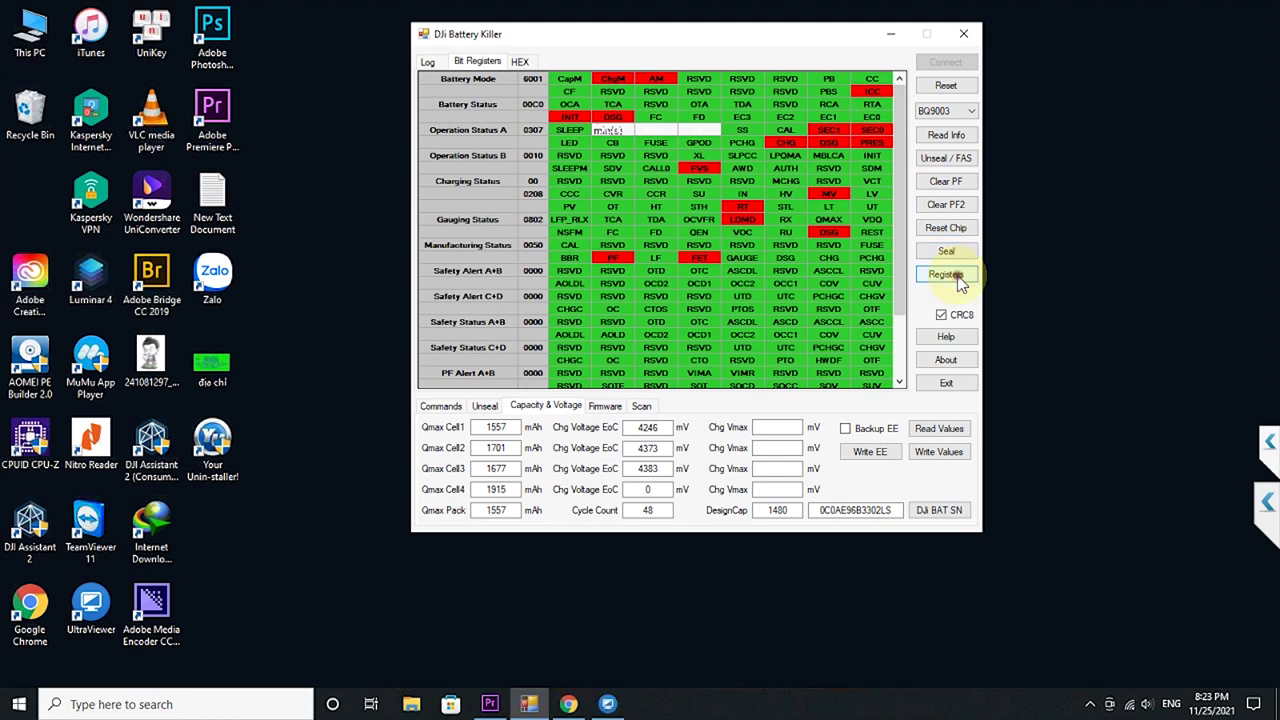
Refresh the battery's bit registers and examine the SEC1 and SEC0 security flags in Operation Status A.
left_click(948, 274)
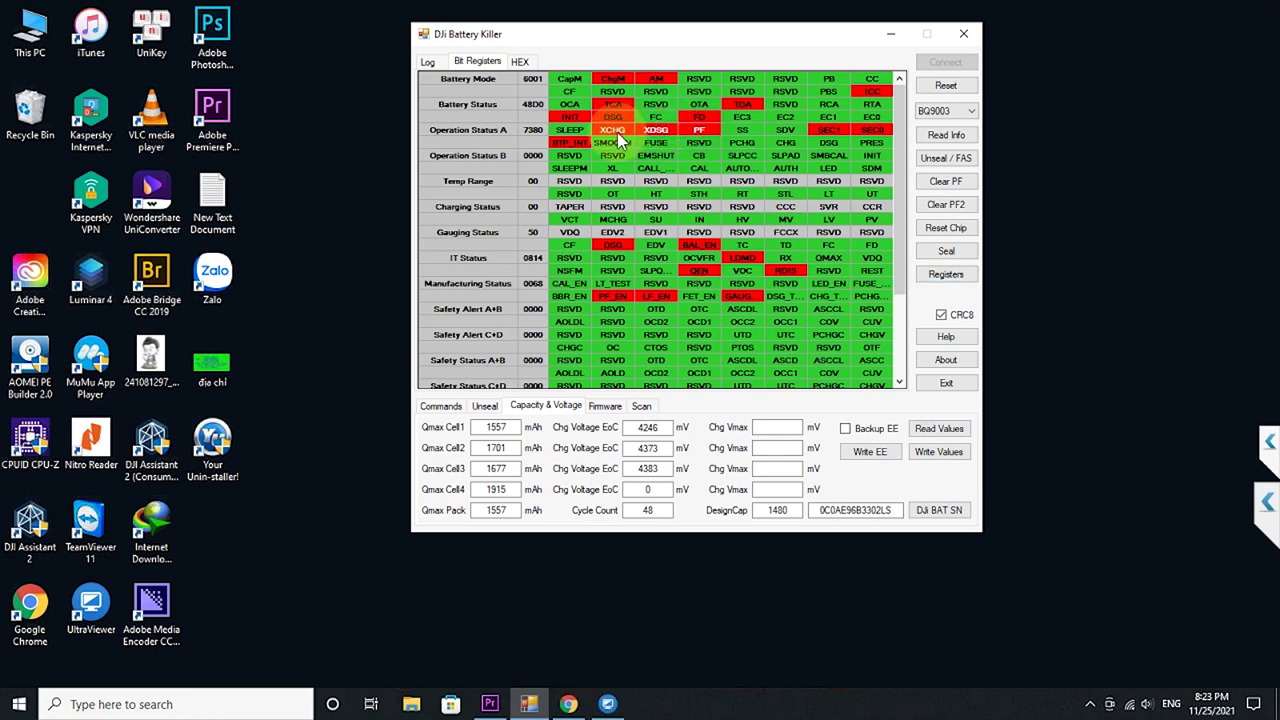
left_click(878, 131)
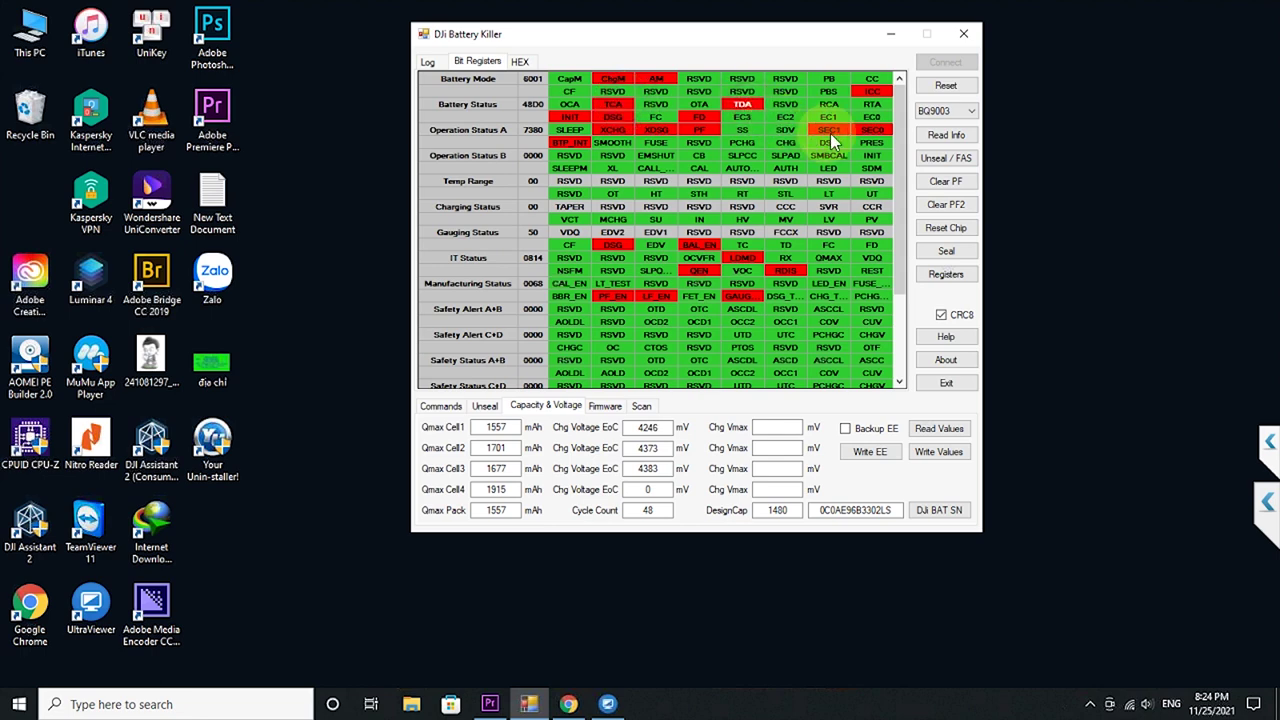
Unseal the BQ9003 chip to full access and review the key entries in the log.
left_click(427, 61)
scroll(753, 346, "down", 10)
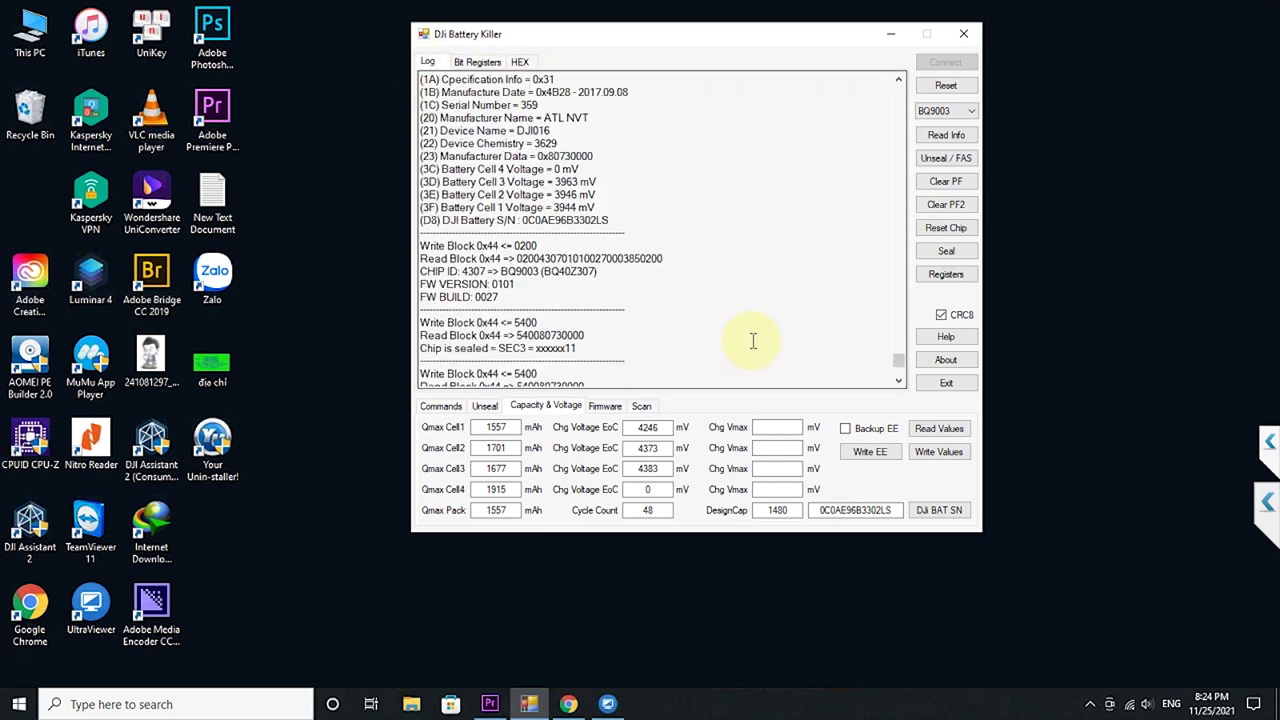
left_click(942, 162)
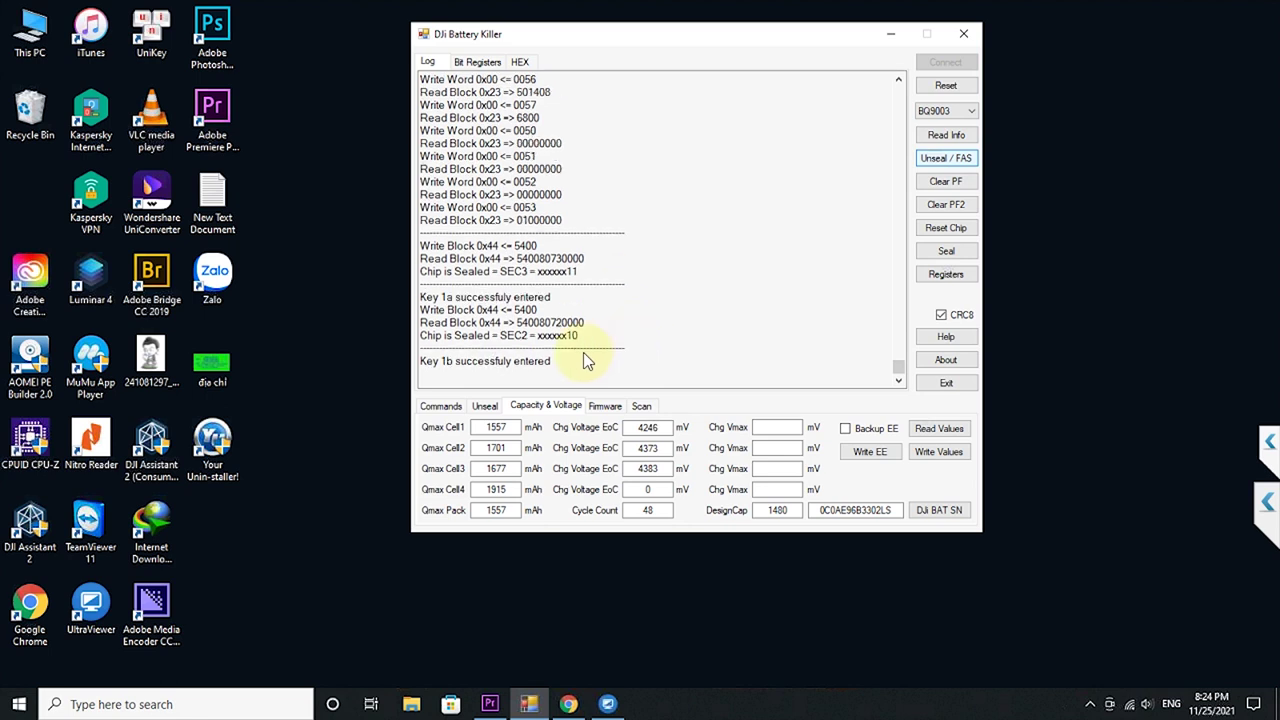
left_click_drag(580, 350, 402, 300)
Reread the bit registers after unsealing and compare the SEC1 and SEC0 flags in Operation Status A.
left_click(481, 63)
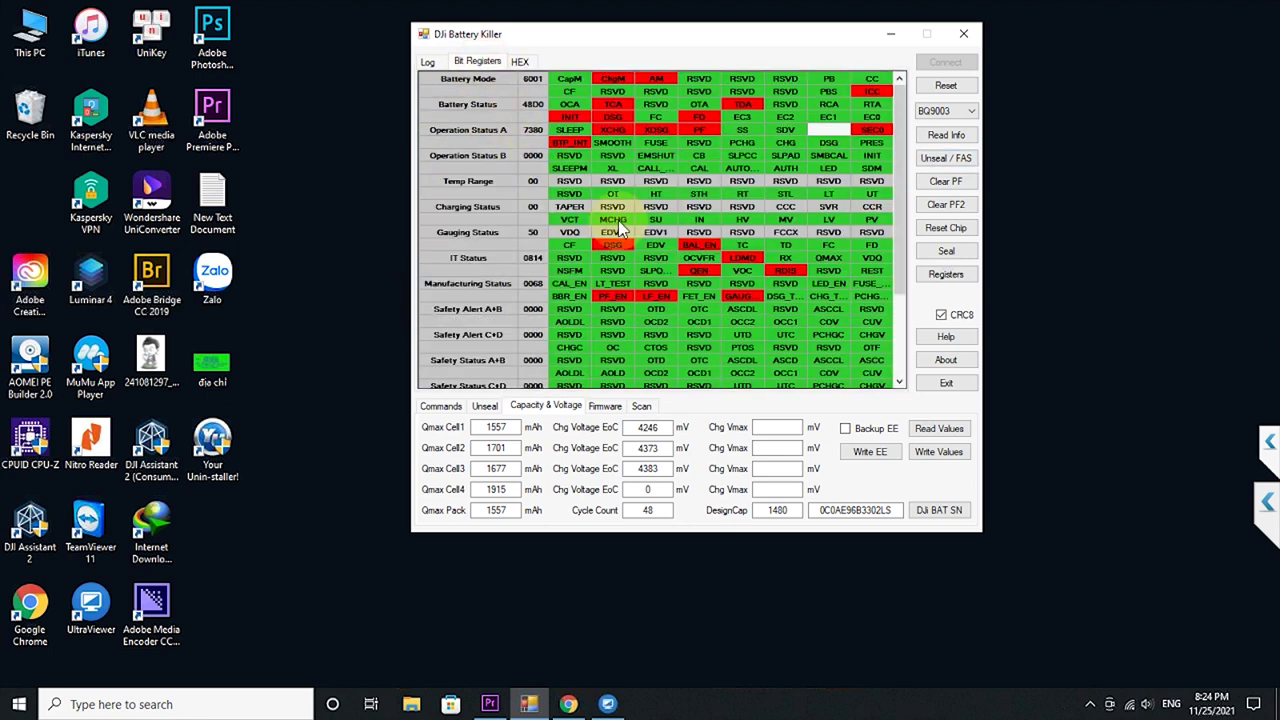
left_click(947, 281)
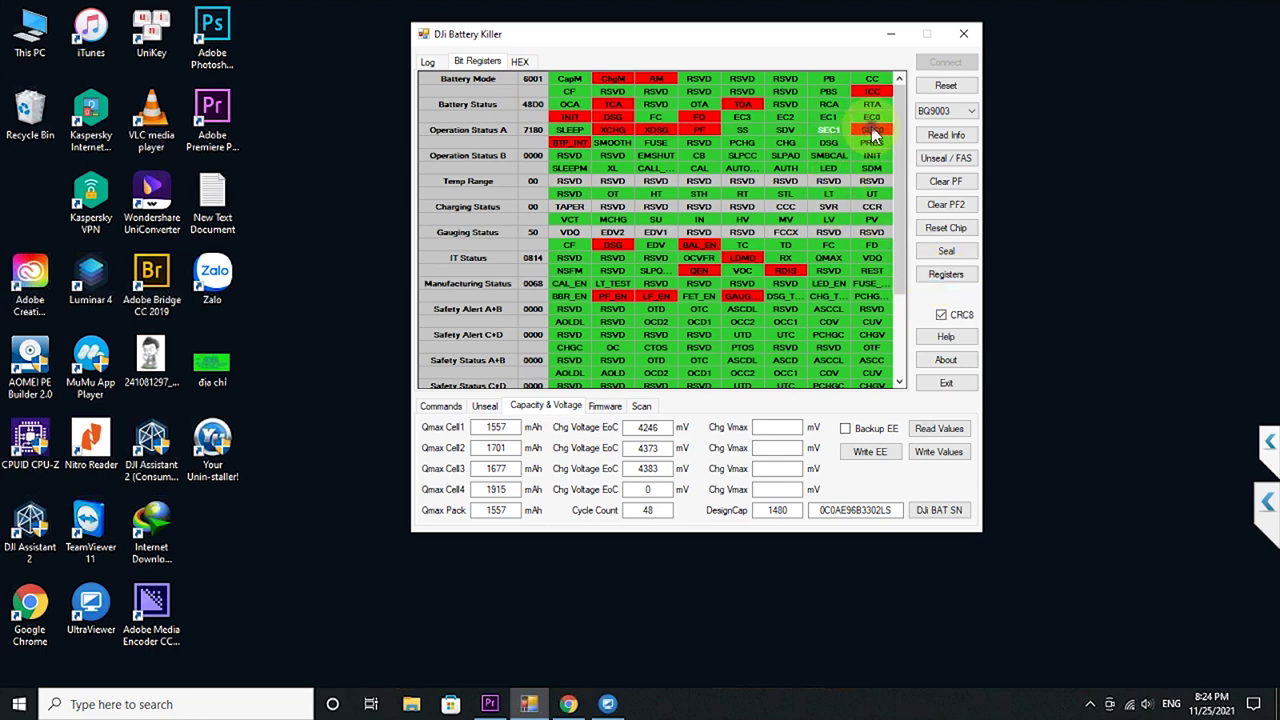
left_click(872, 131)
left_click(830, 130)
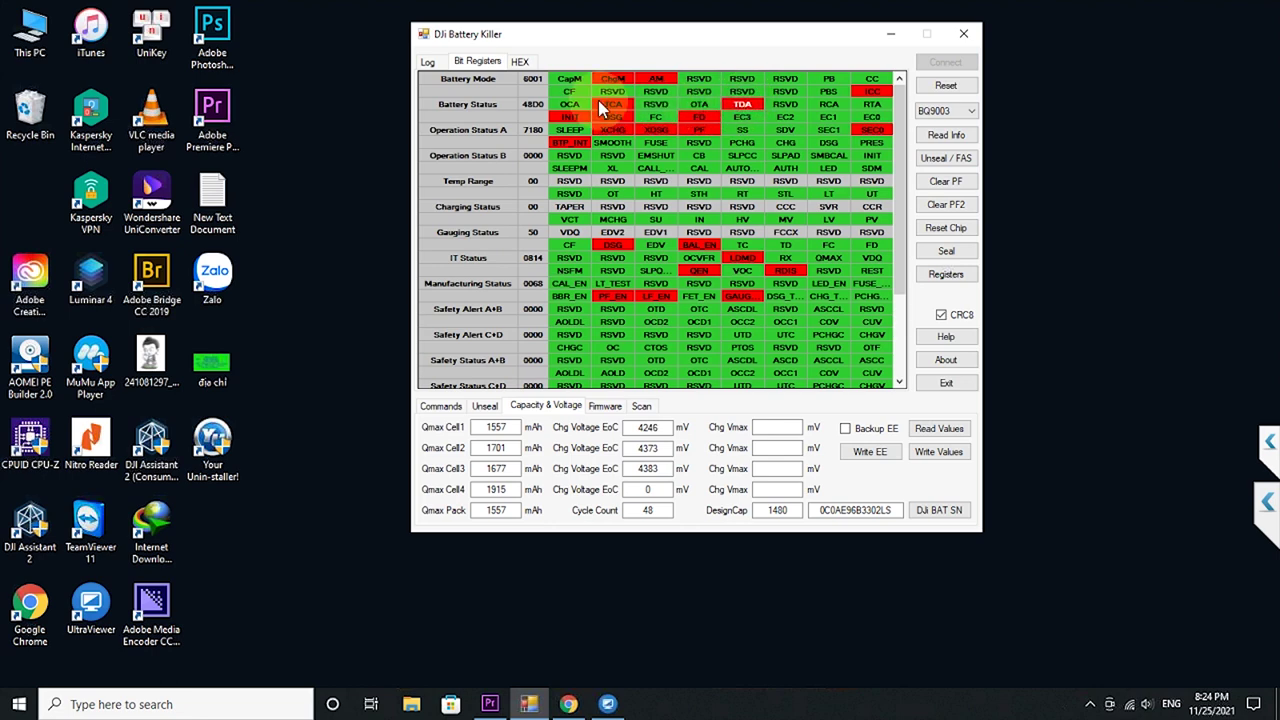
Put the unsealed chip into boot mode from the firmware functions and check the boot mode entry in the log.
left_click(428, 62)
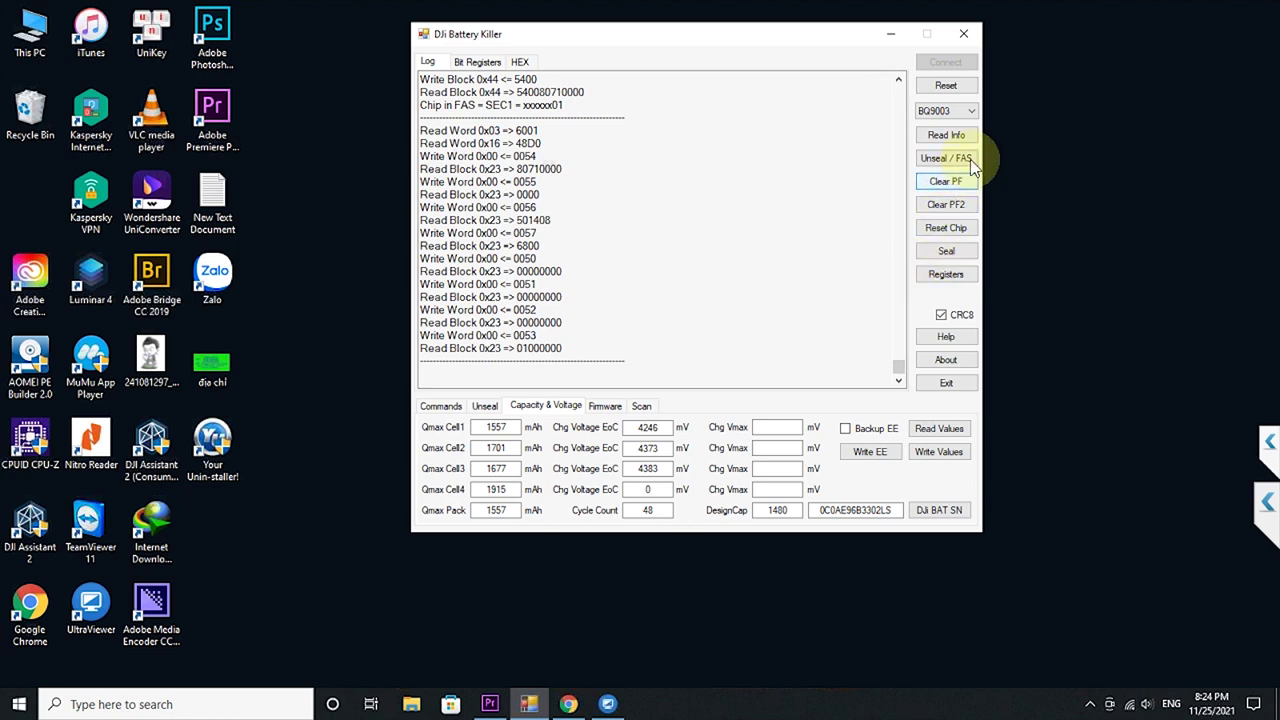
left_click(941, 157)
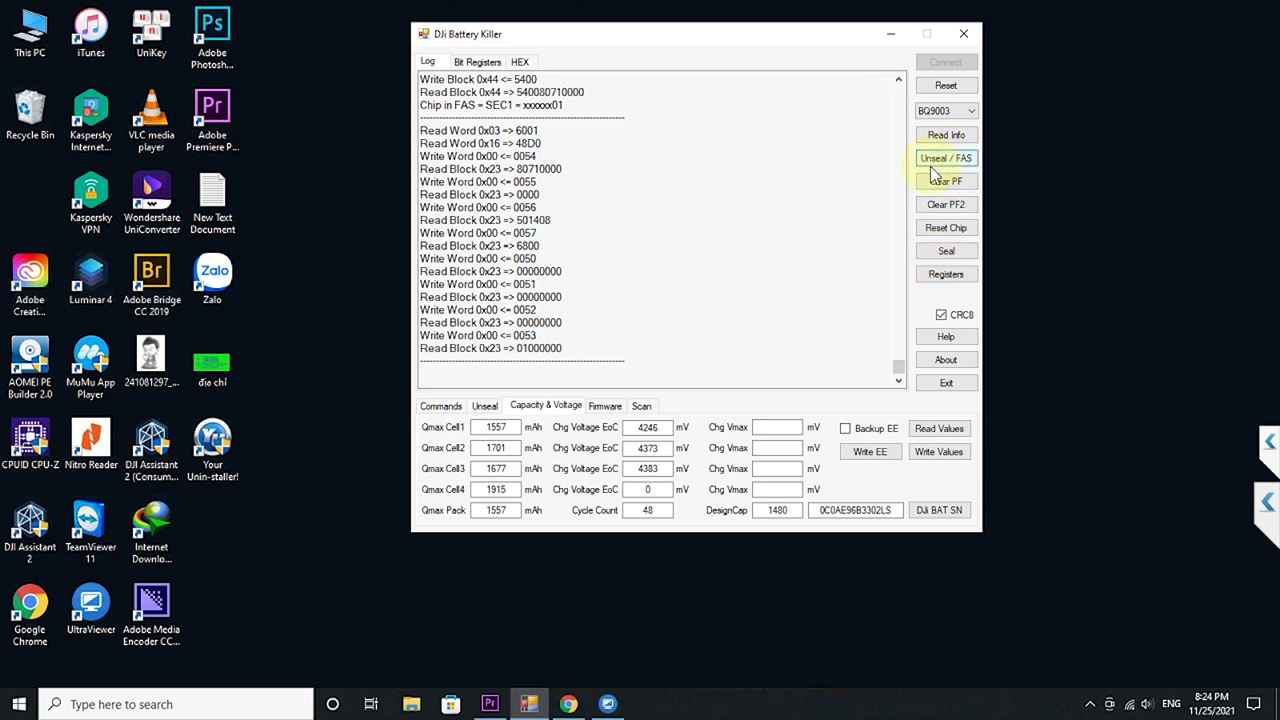
left_click(480, 406)
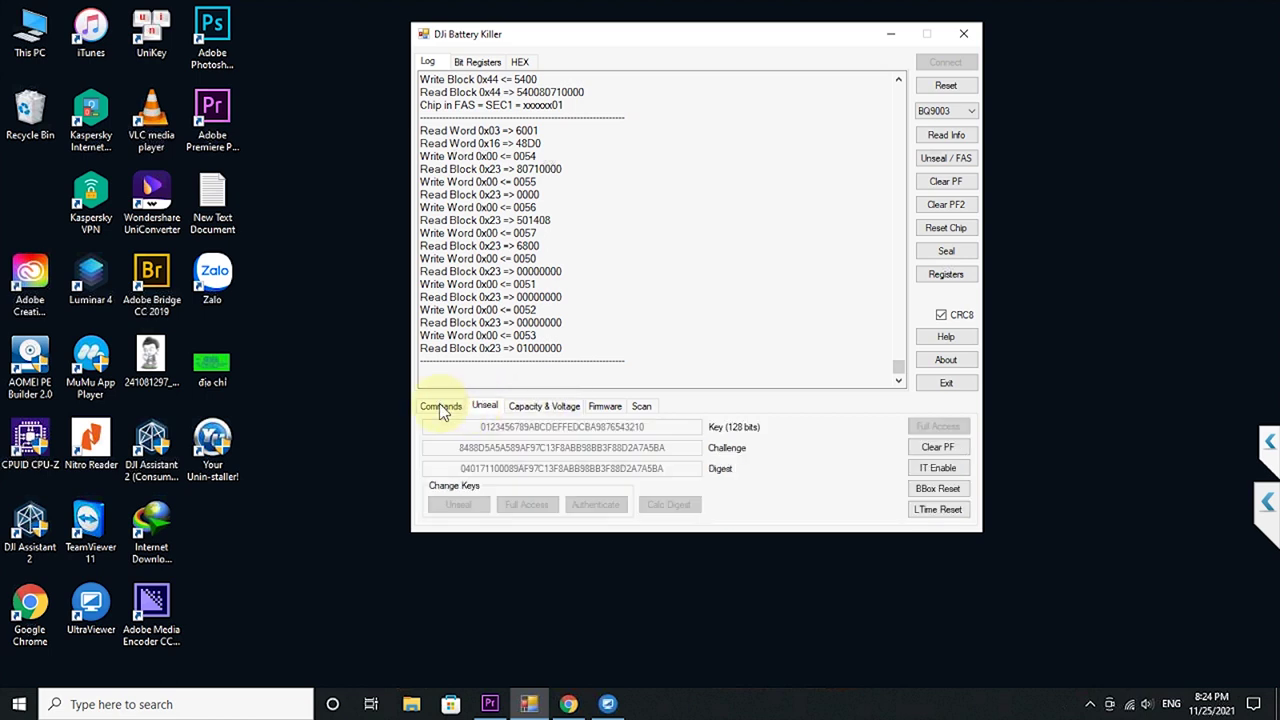
left_click(538, 407)
left_click(603, 407)
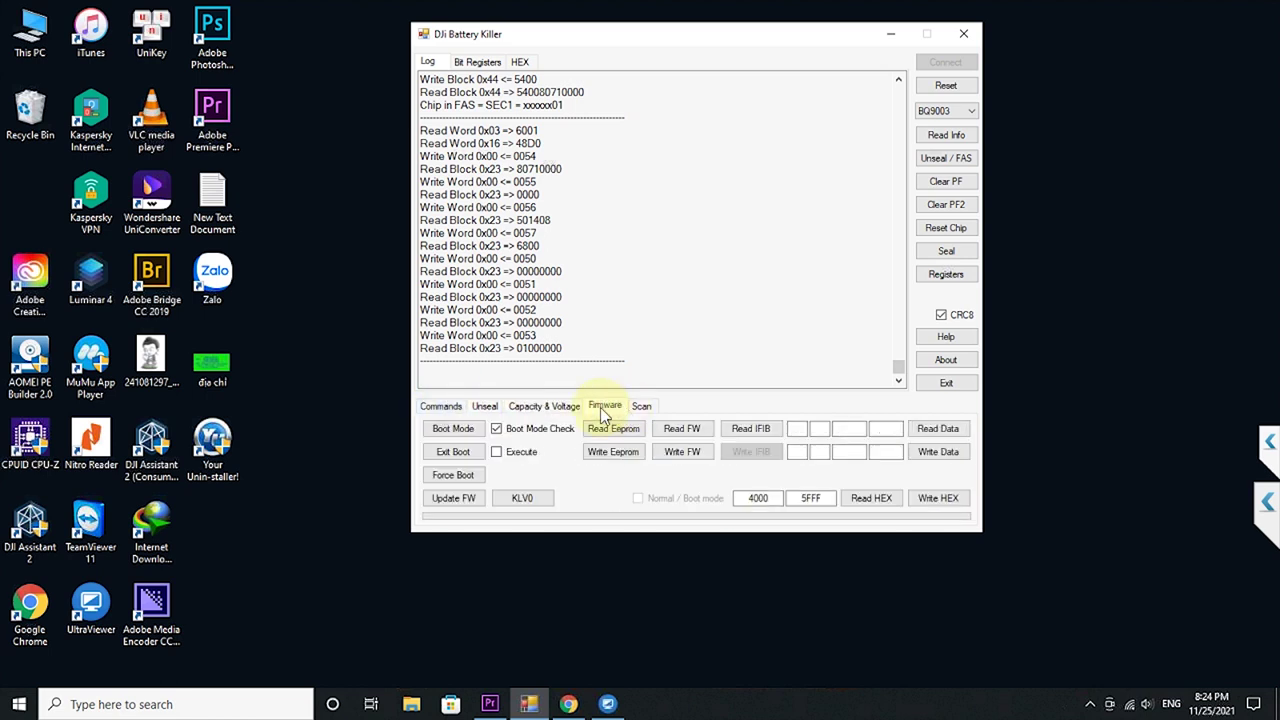
left_click(467, 430)
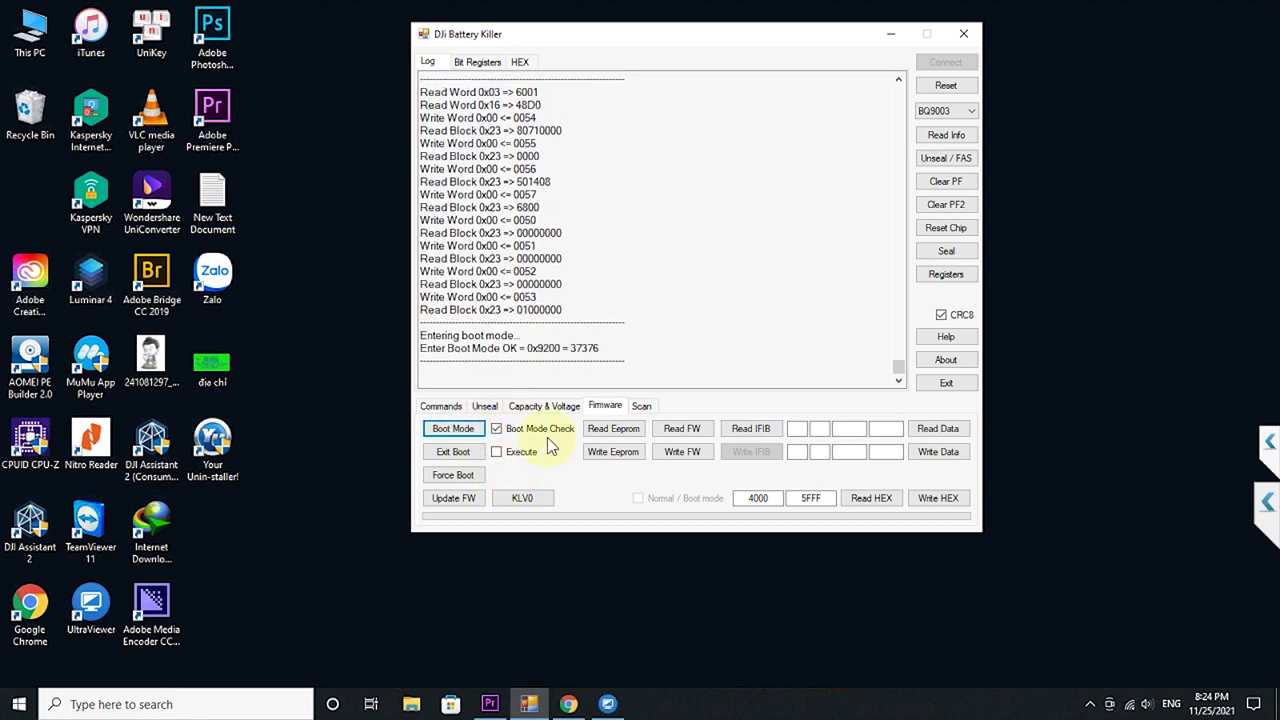
left_click_drag(603, 352, 390, 334)
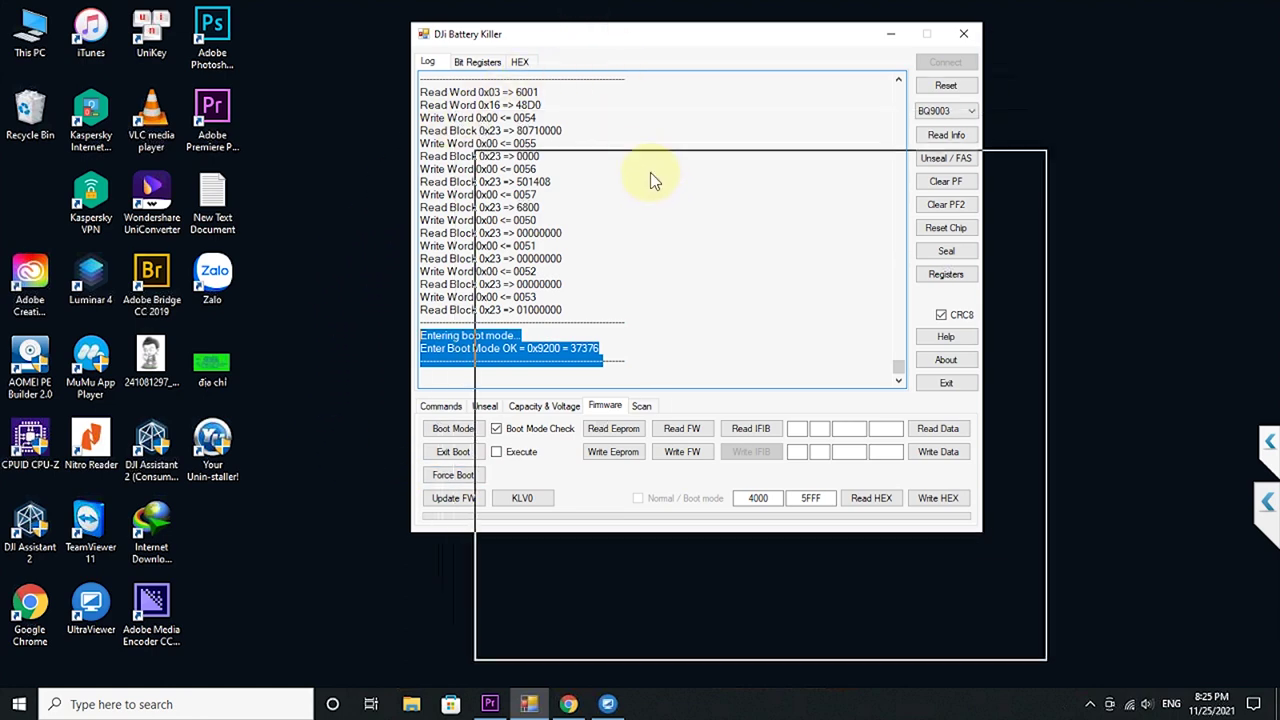
Bring up the DJI_Battery_Killer folder in File Explorer and move the battery tool's window aside to reveal the file list.
left_click_drag(645, 178, 528, 30)
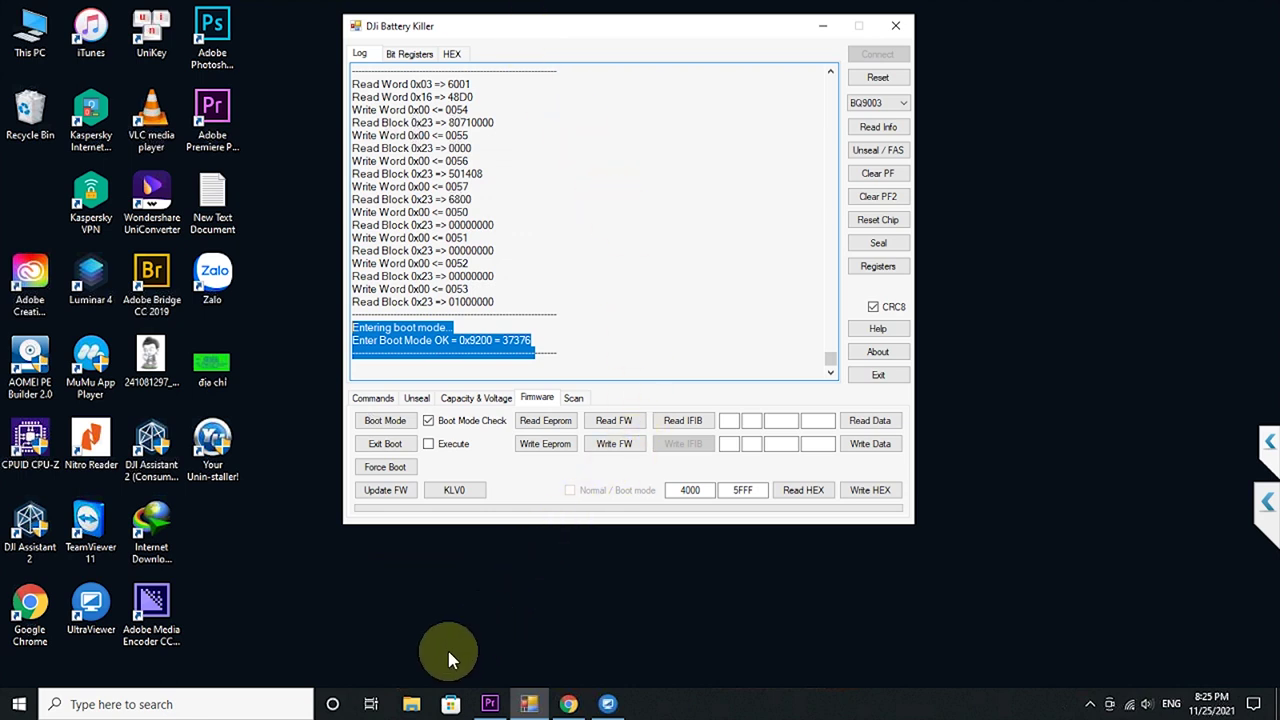
left_click(437, 688)
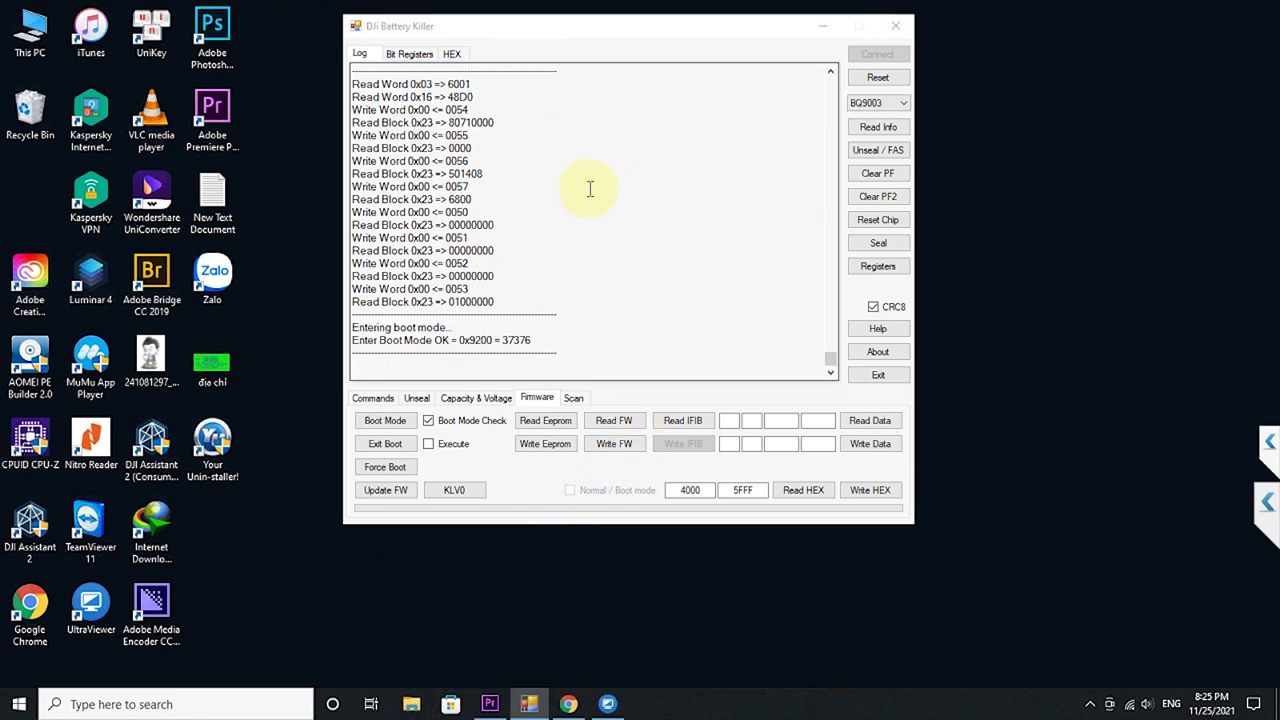
key("alt+Tab")
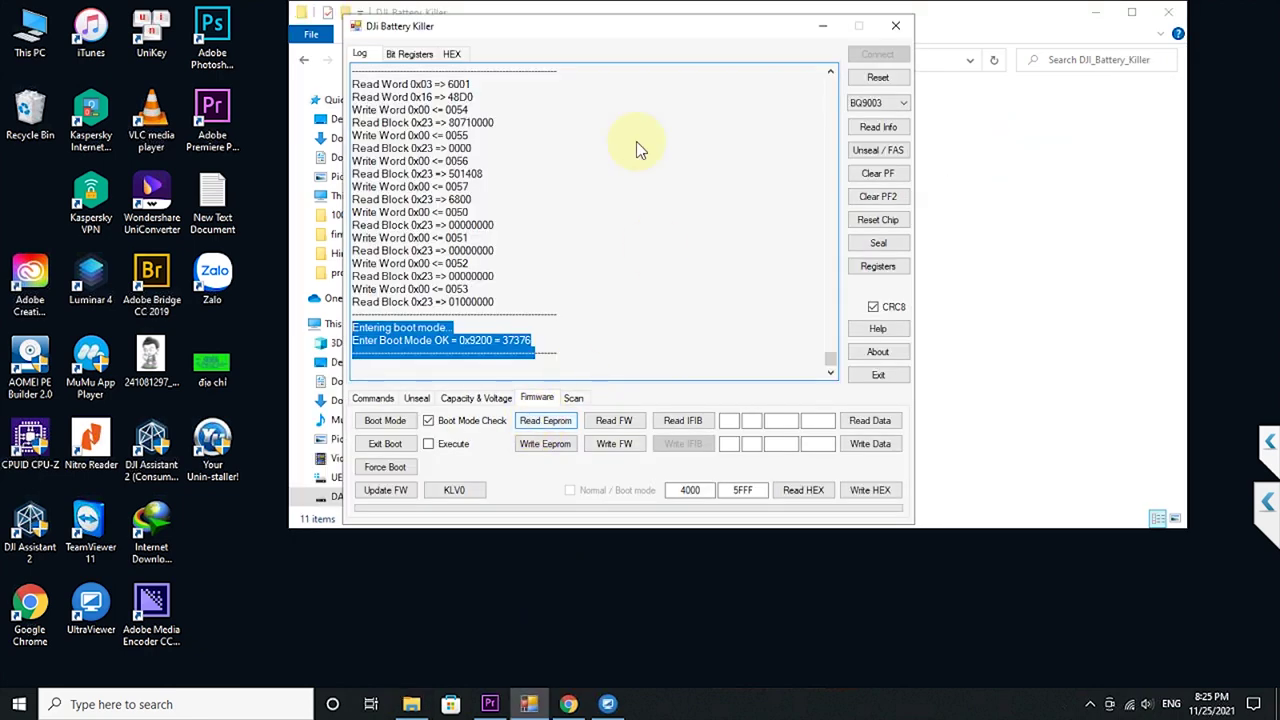
left_click_drag(604, 34, 952, 183)
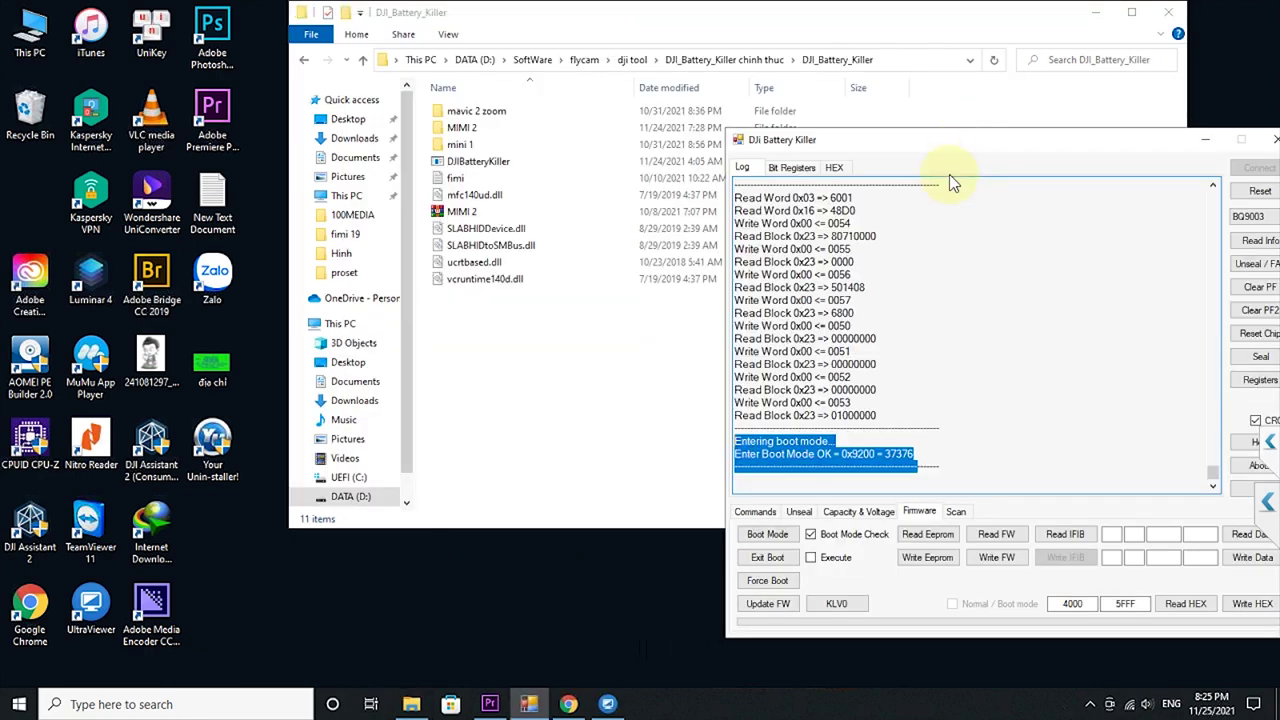
Back up the chip's EEPROM to a BIN file and check the new file in the DJI_Battery_Killer folder.
left_click(920, 540)
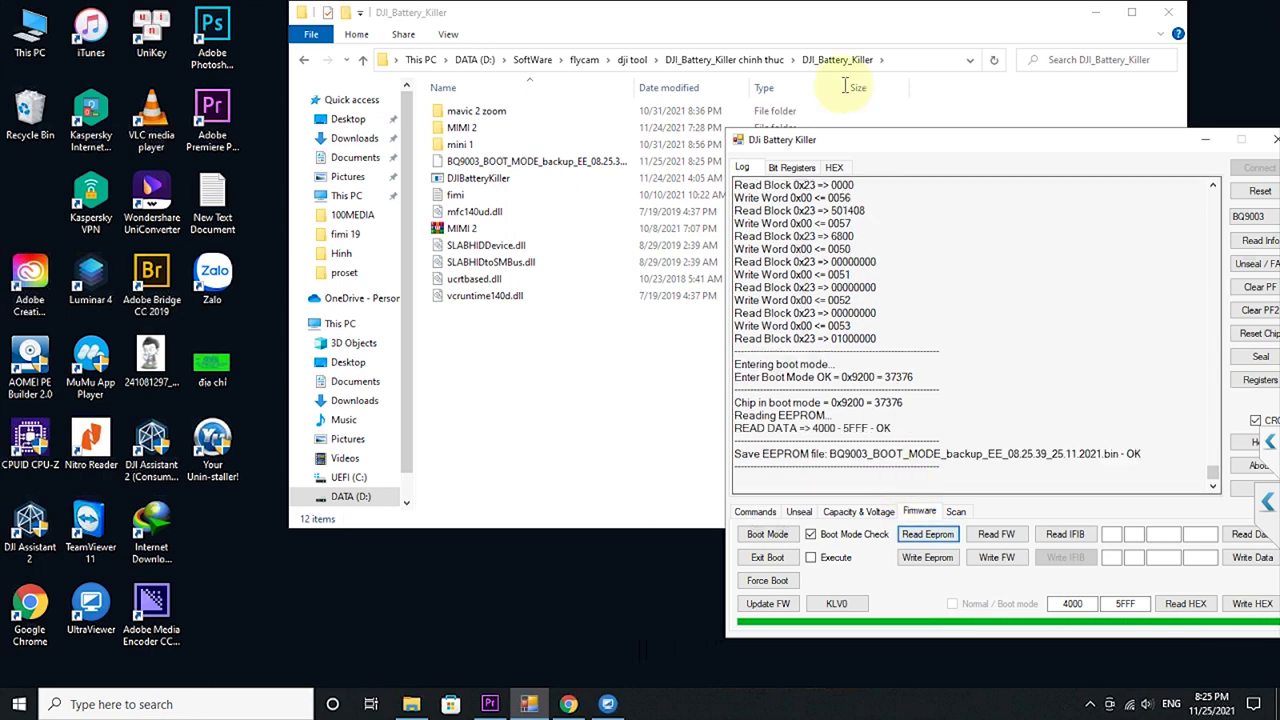
left_click(886, 140)
left_click_drag(848, 140, 804, 124)
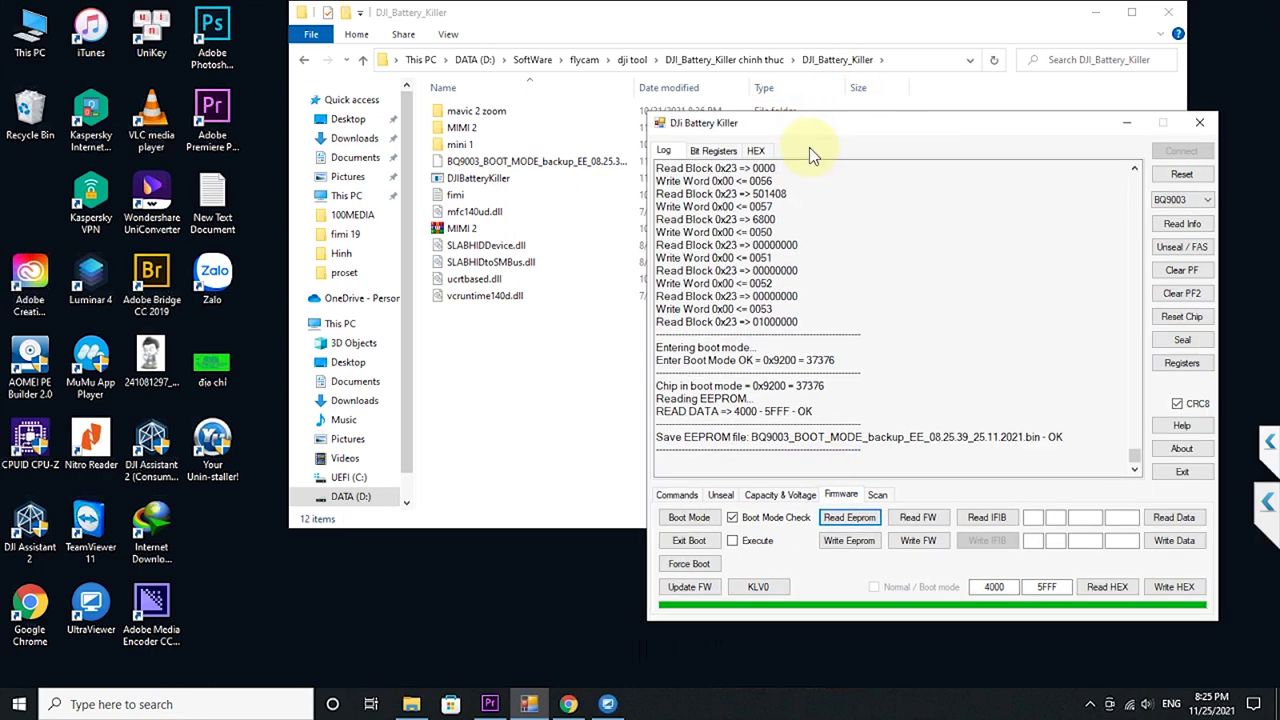
left_click(508, 162)
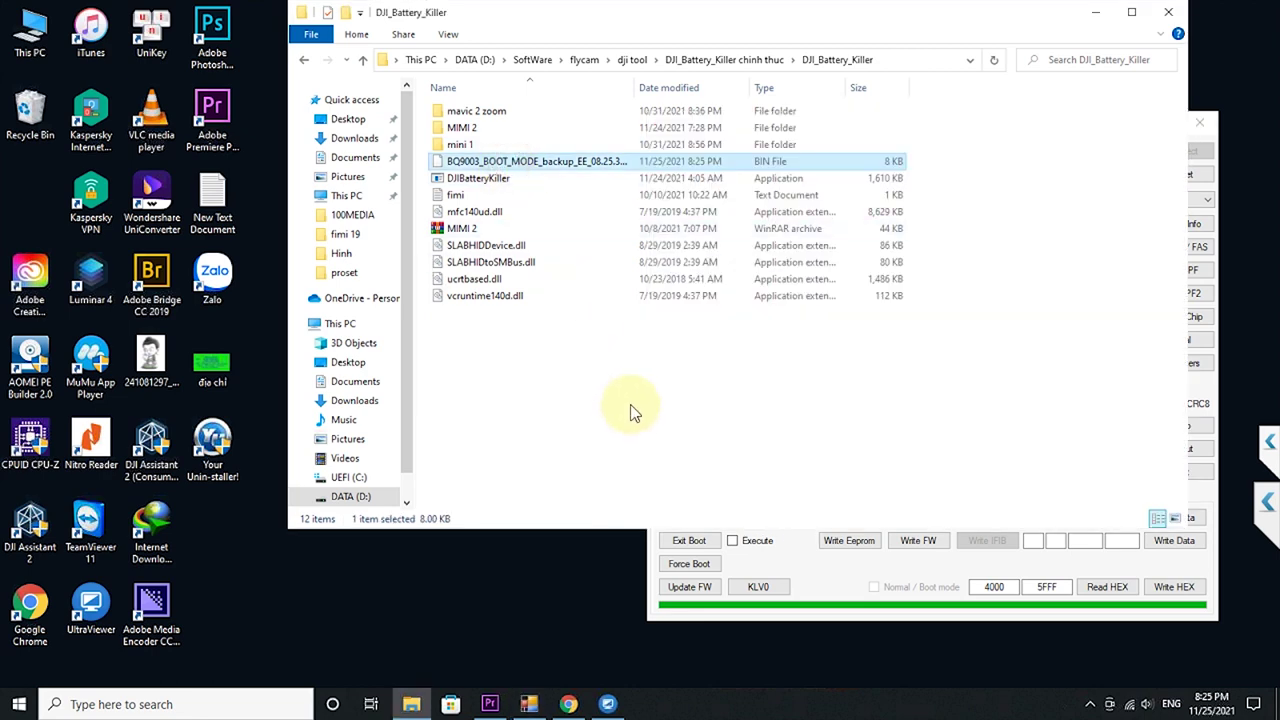
left_click(806, 568)
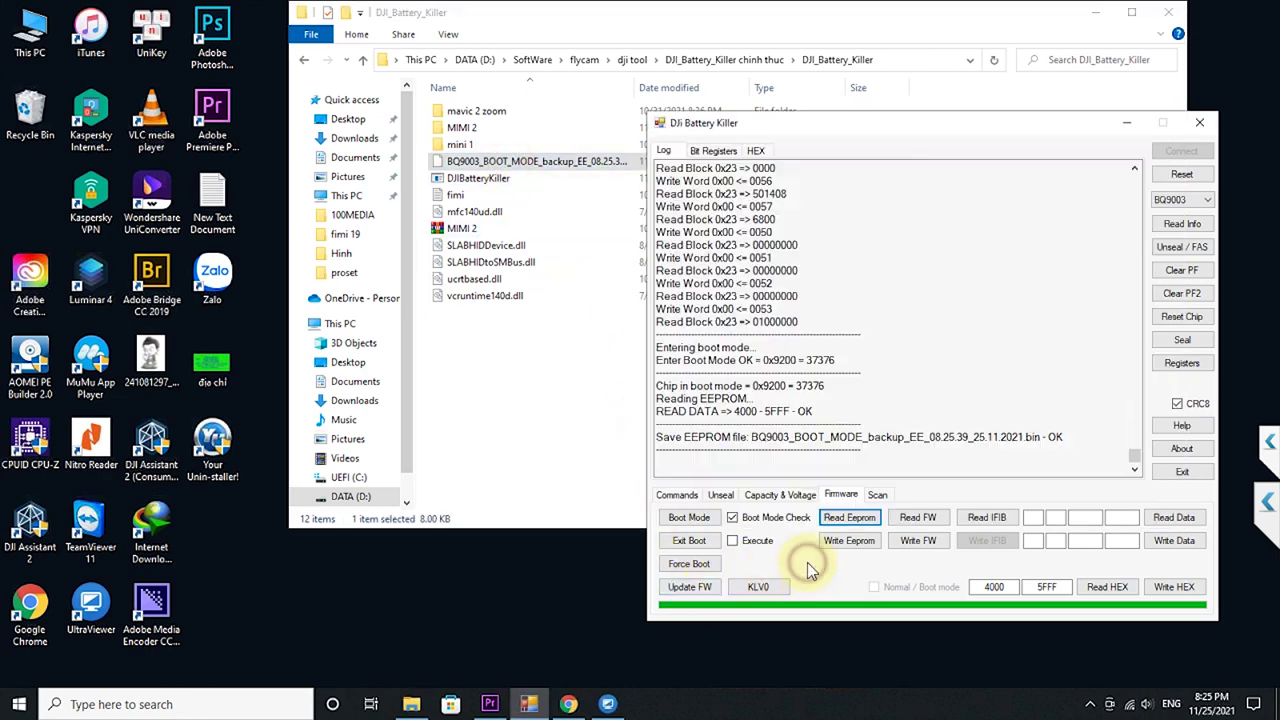
Back up the chip's firmware and its IFIB data to BIN files.
left_click(910, 519)
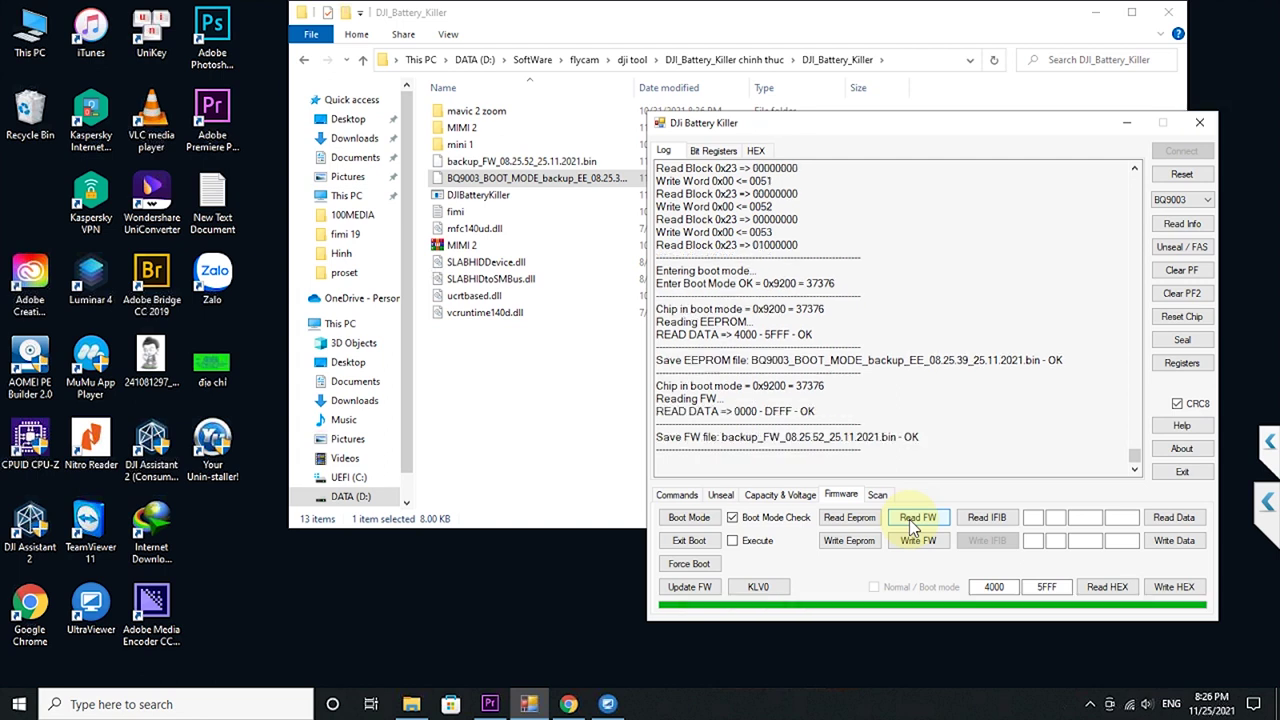
left_click_drag(879, 438, 652, 428)
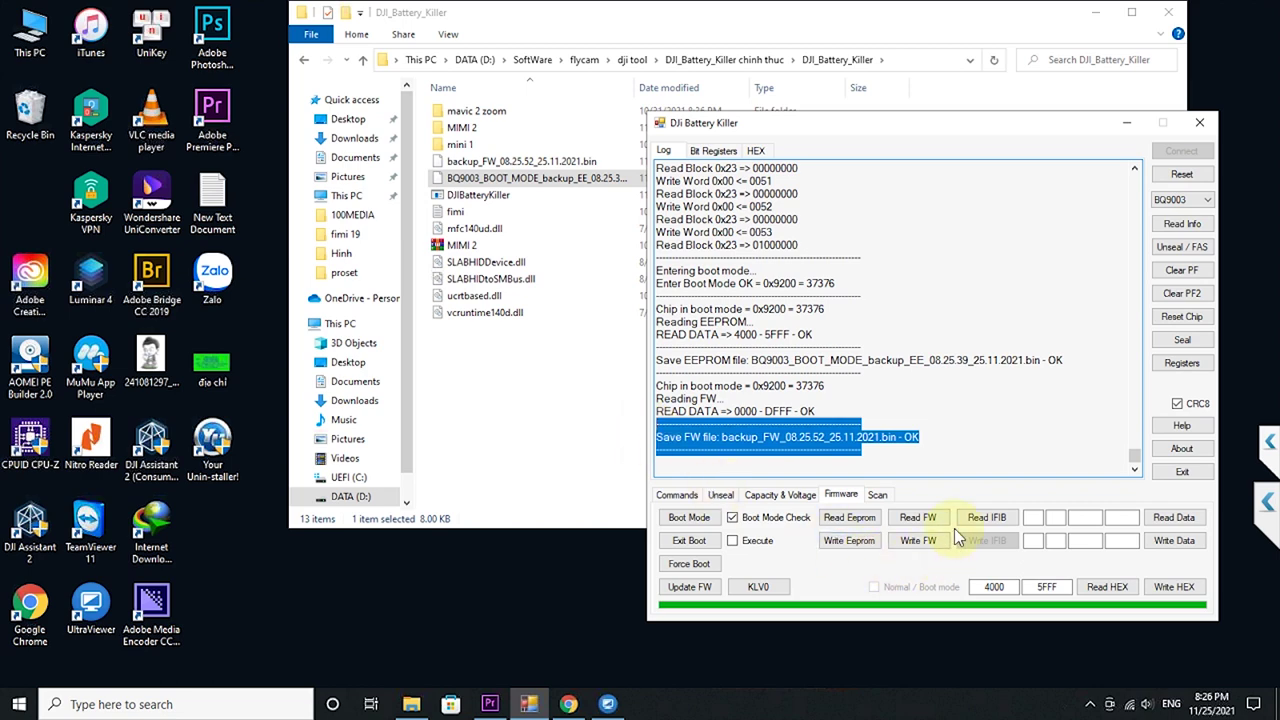
left_click(986, 517)
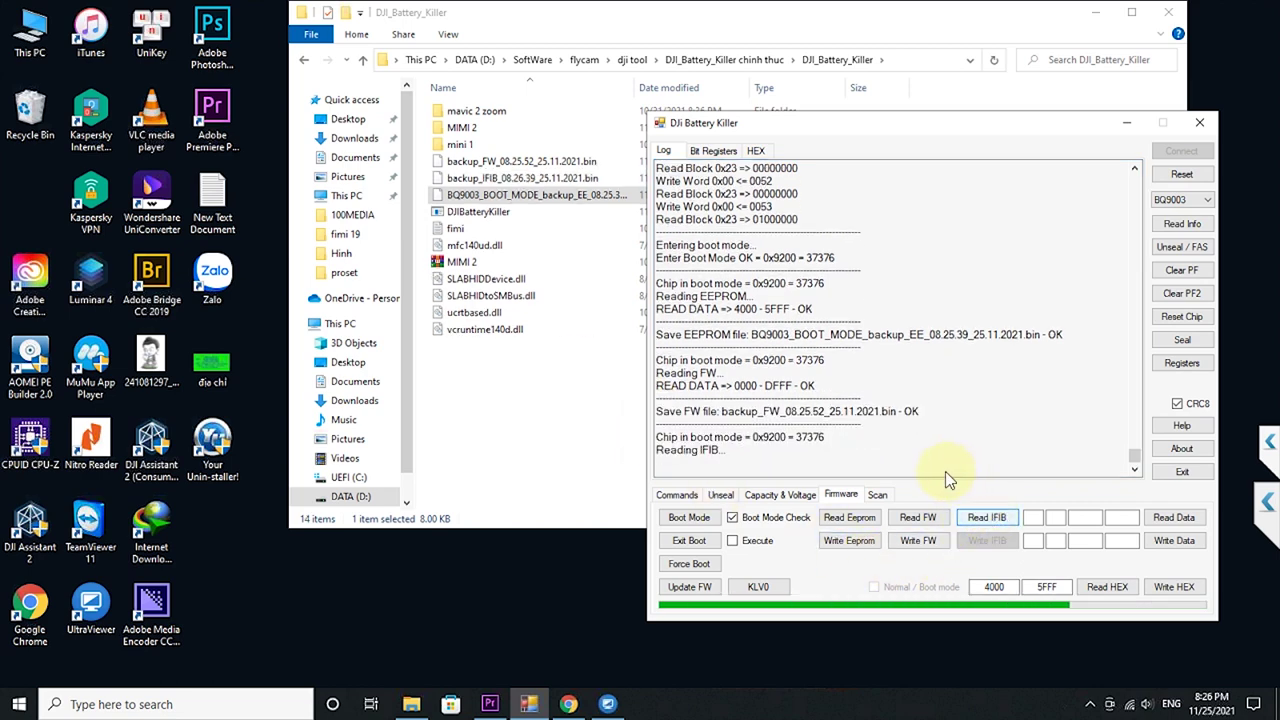
Create a new folder named "spark" inside the DJI_Battery_Killer folder.
left_click(537, 408)
right_click(561, 372)
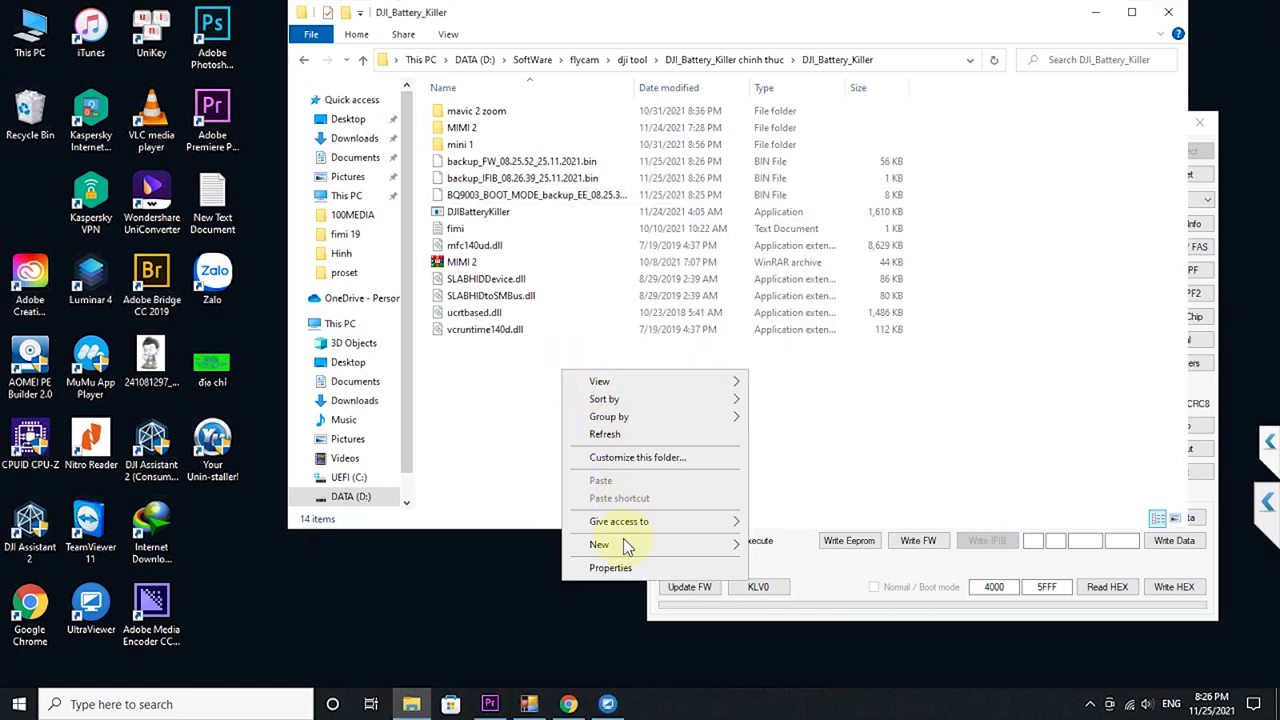
mouse_move(623, 541)
left_click(775, 541)
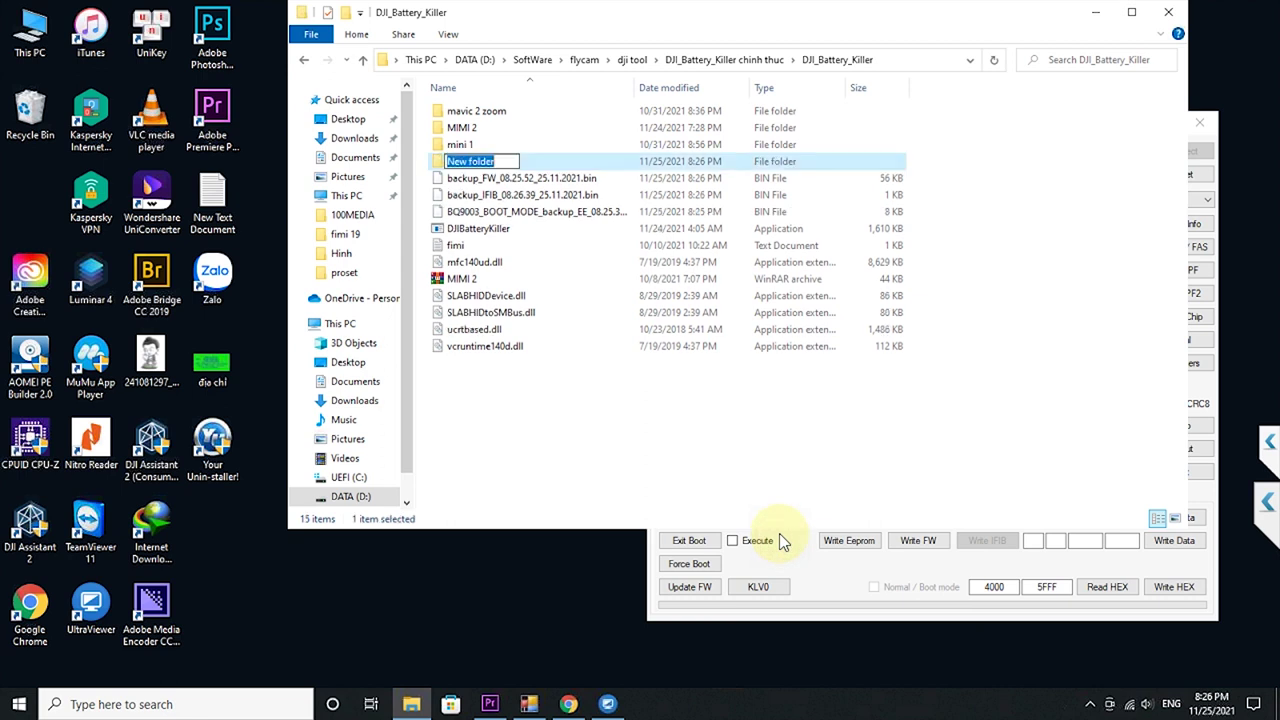
type("sp")
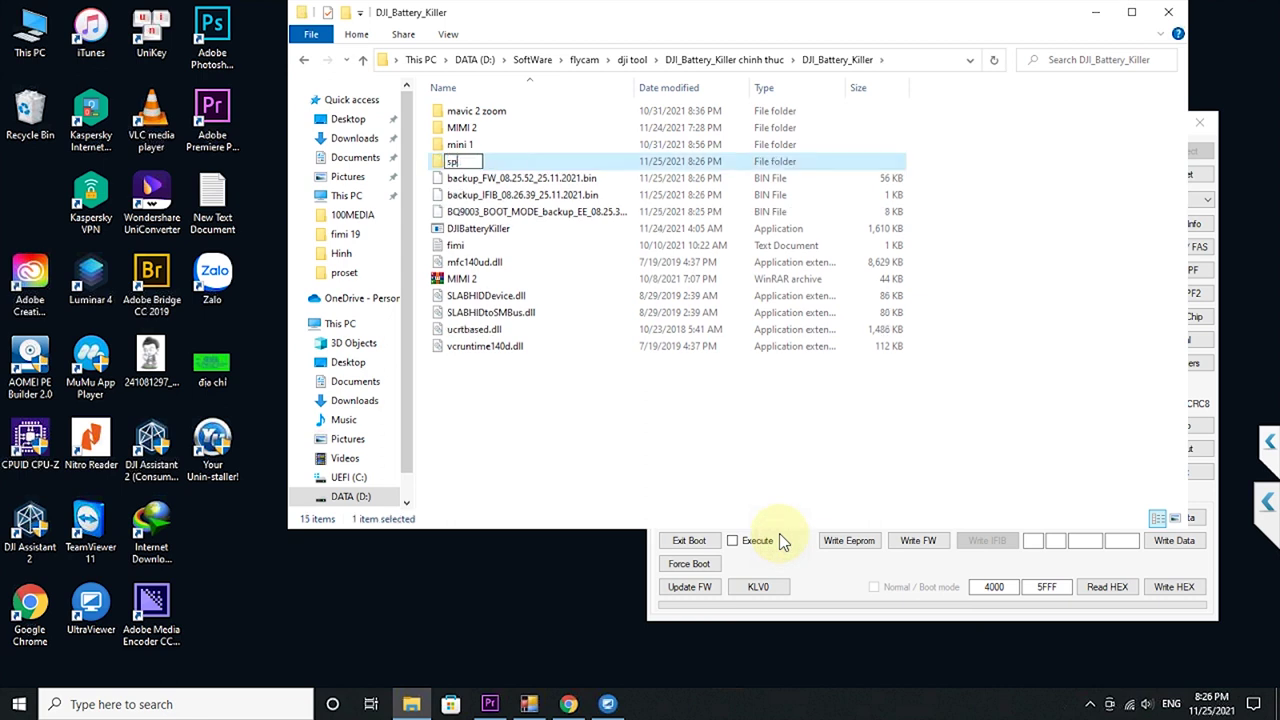
type("ark")
key("Return")
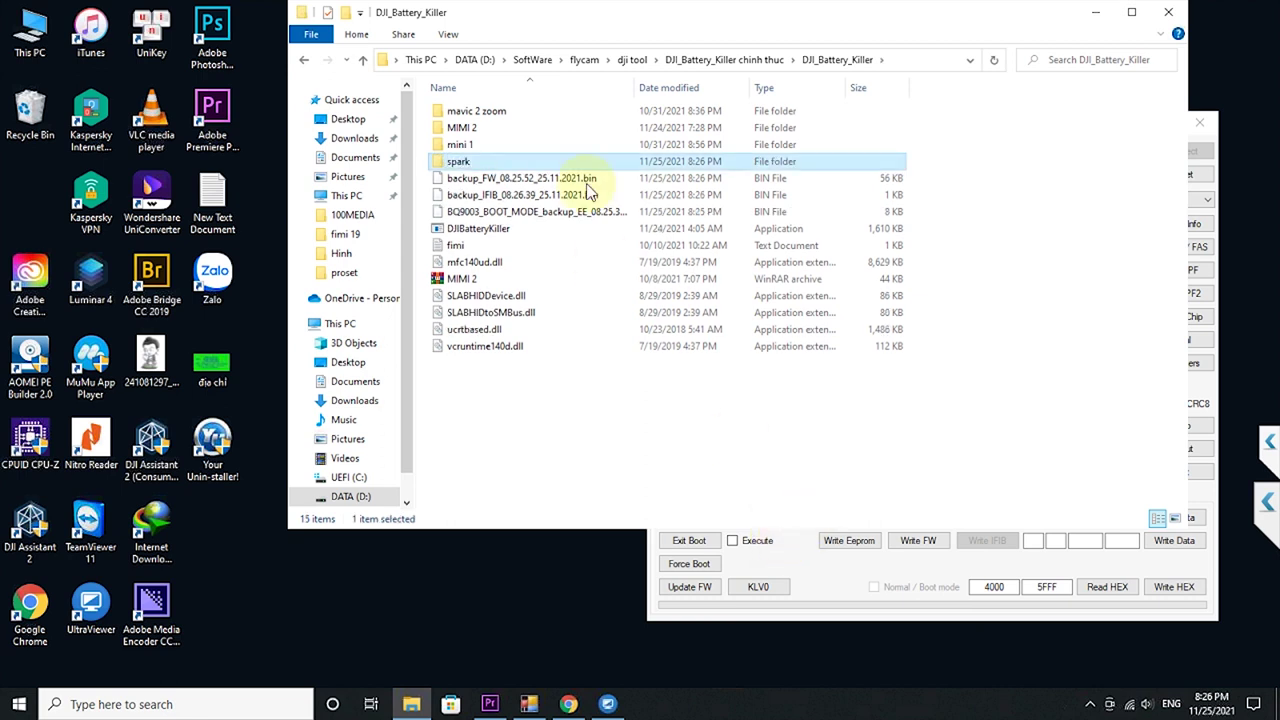
Move the three backup BIN files into the spark folder, check its contents and return to the battery tool.
left_click_drag(940, 214, 532, 163)
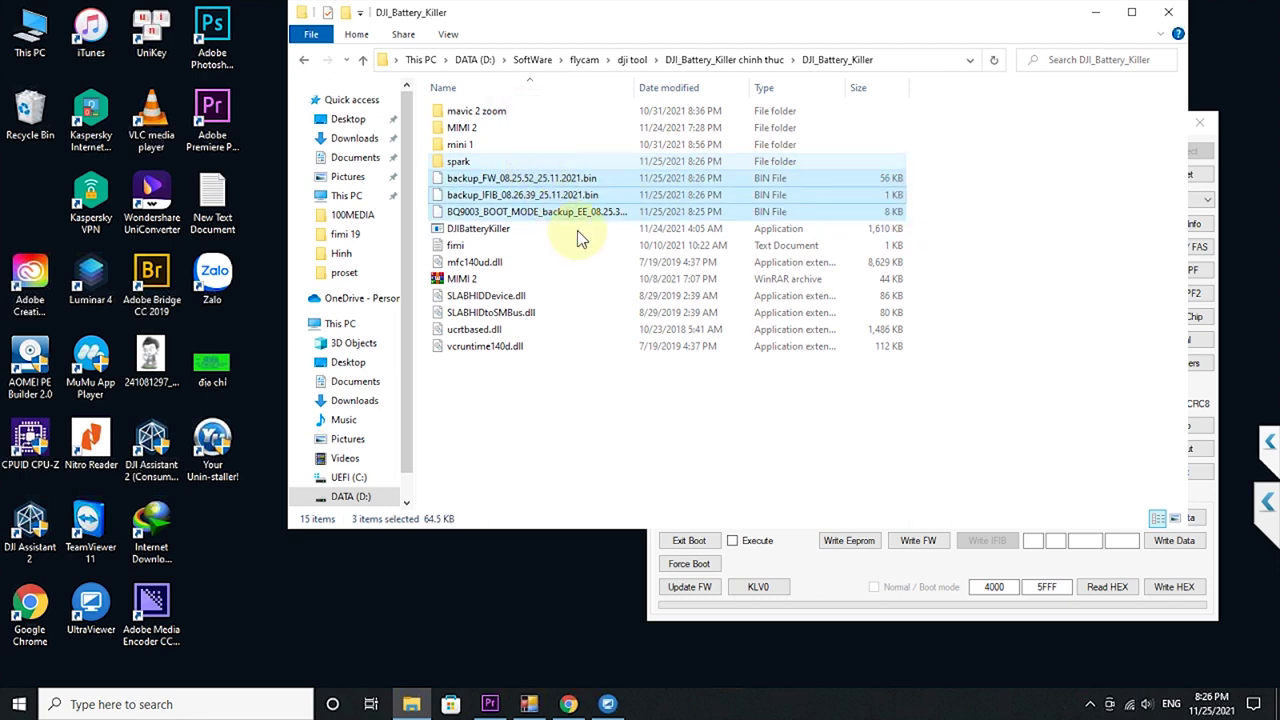
double_click(468, 162)
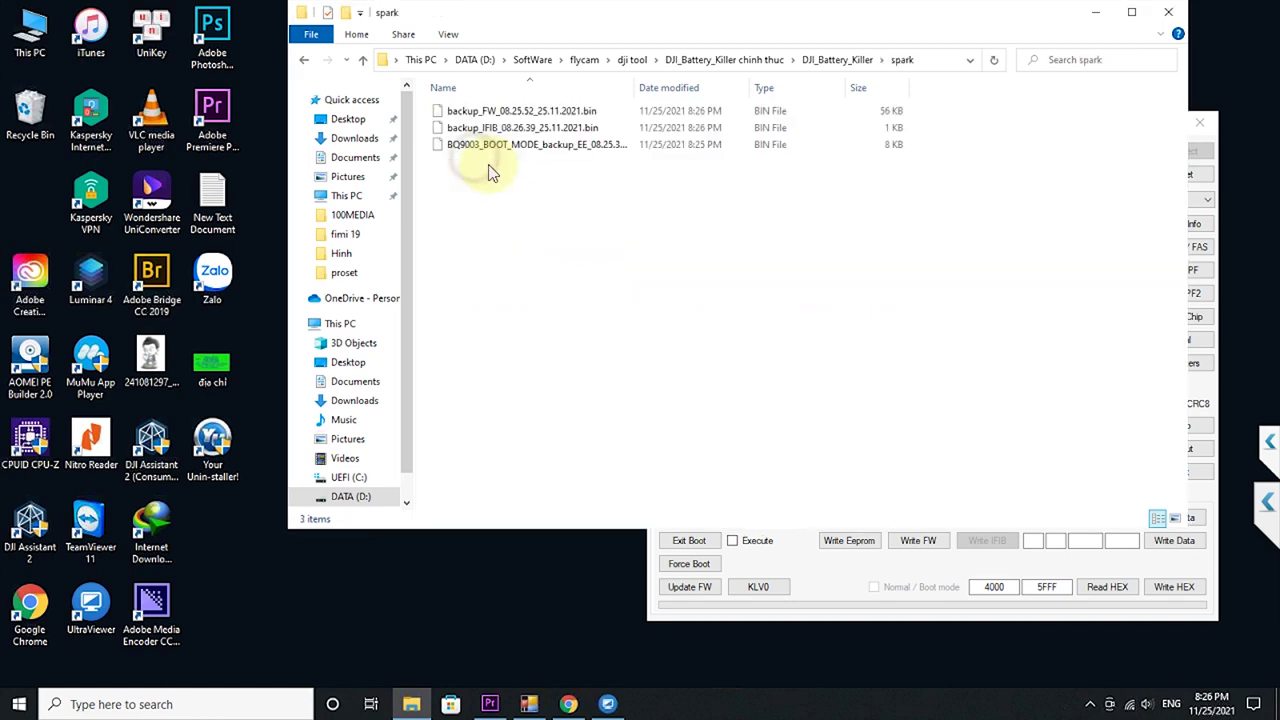
left_click(304, 59)
left_click(840, 565)
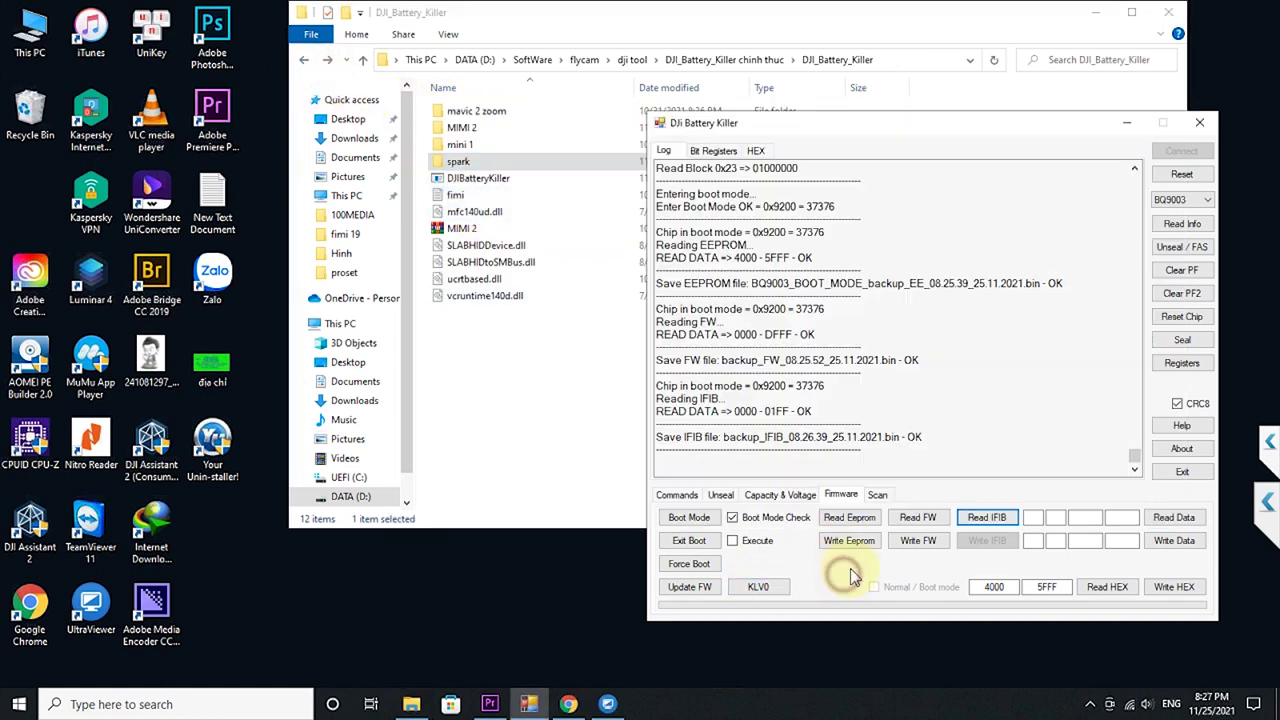
Enable Backup EE and try to read the battery's capacity and voltage values.
left_click(775, 495)
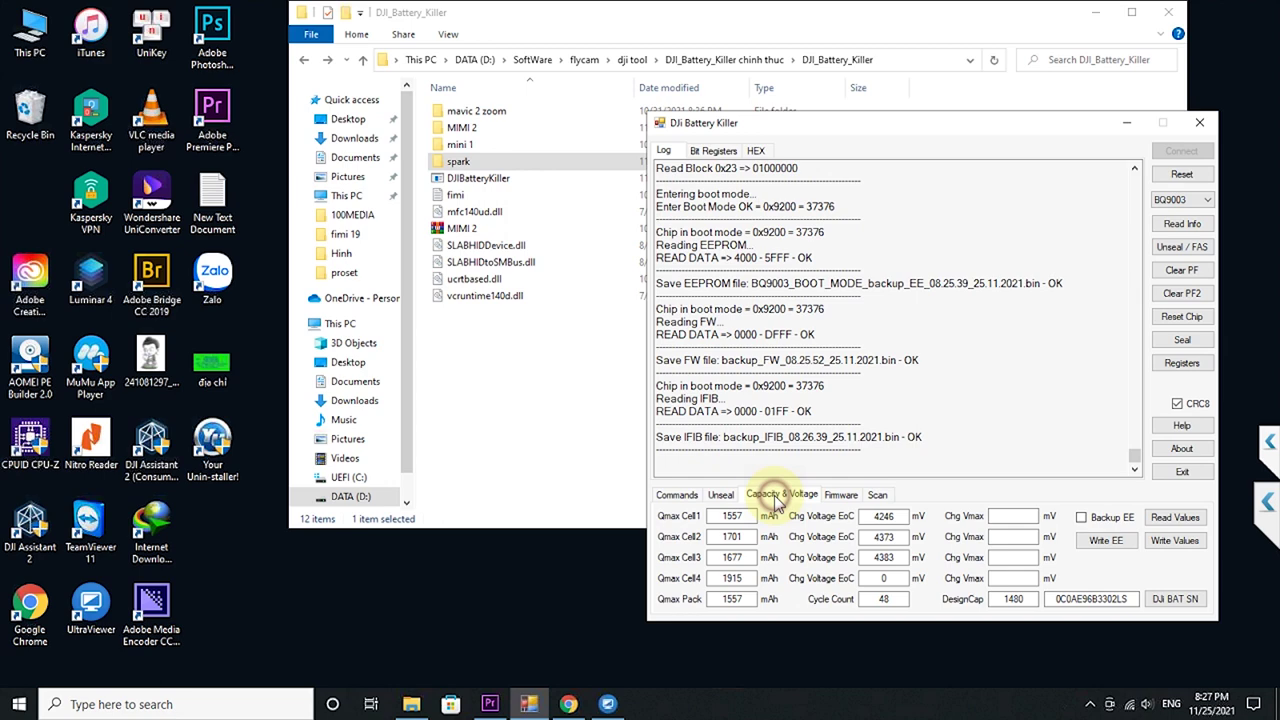
left_click(1108, 517)
left_click(1174, 517)
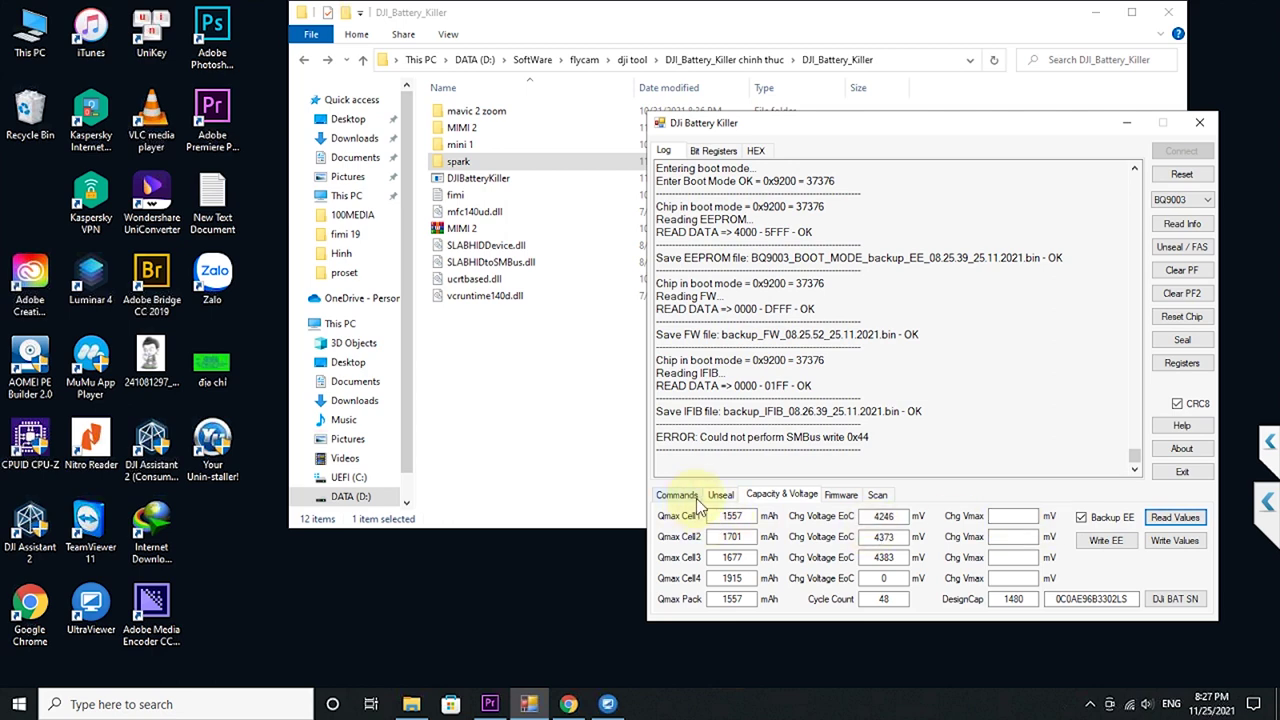
Take the chip out of boot mode using the firmware functions.
left_click(841, 495)
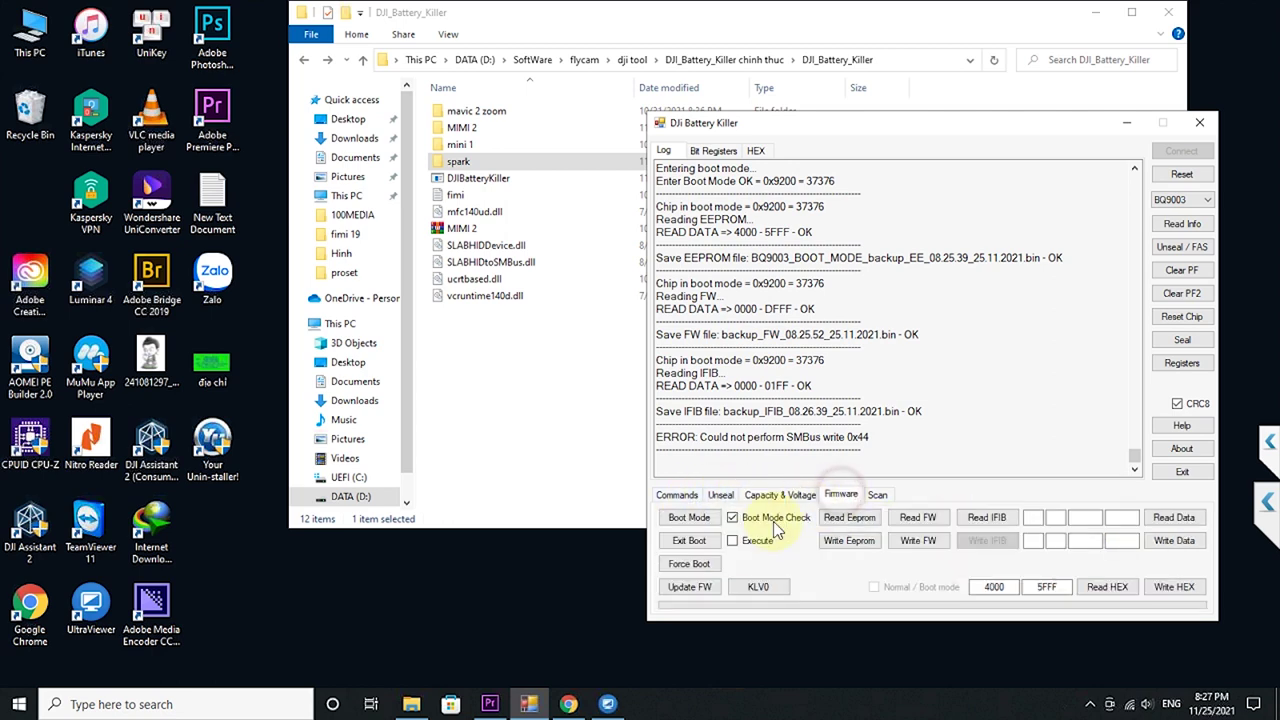
left_click(706, 543)
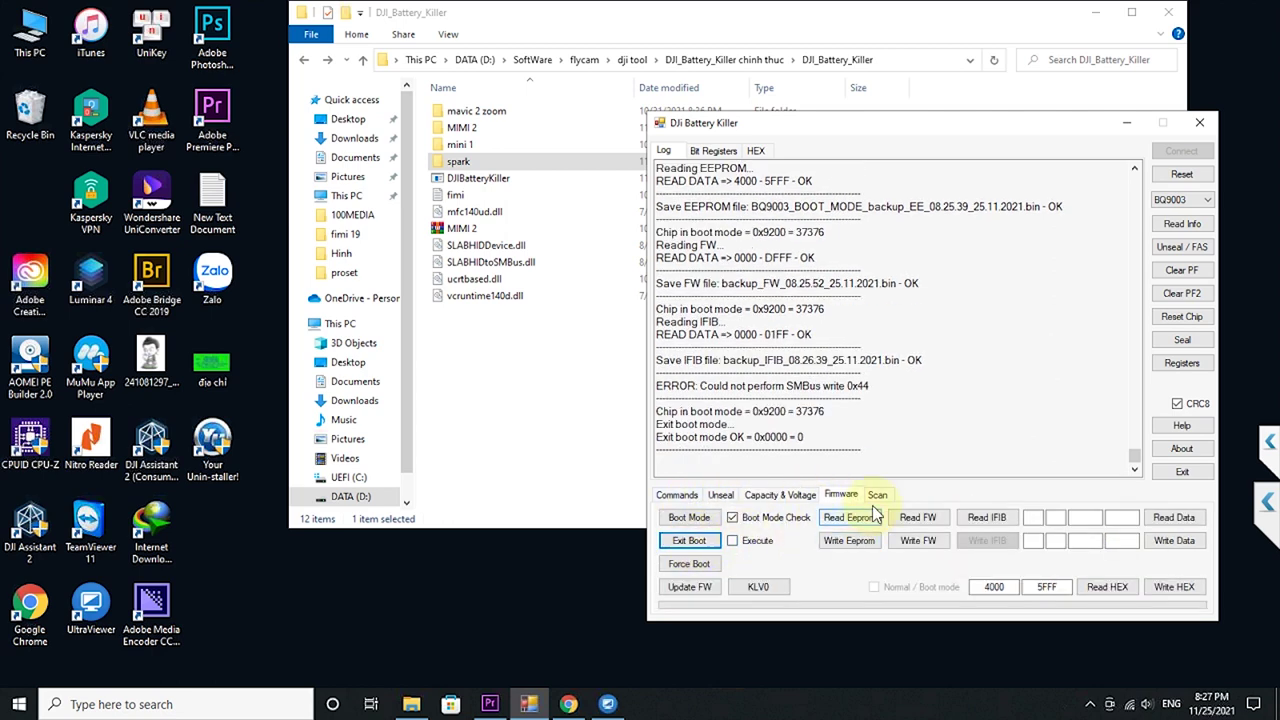
Unseal the chip into full access mode and read its capacity and voltage values with the EEPROM backup enabled.
left_click(795, 497)
left_click(1174, 517)
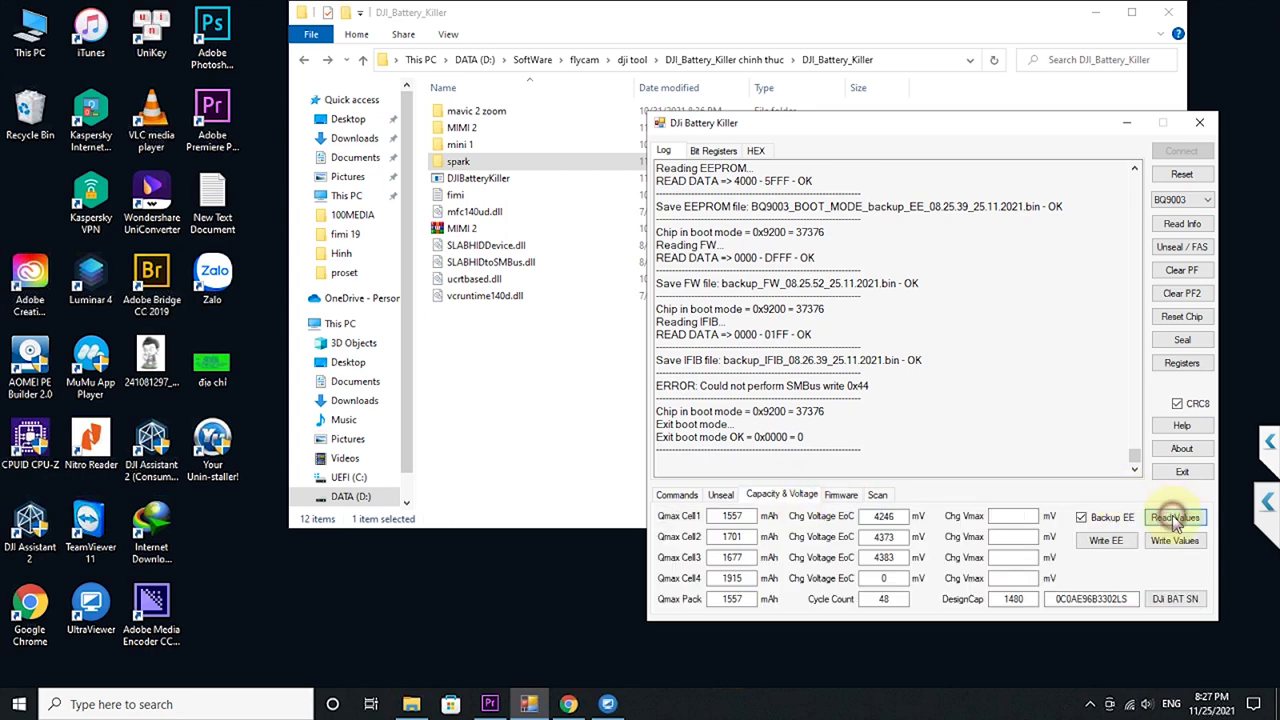
left_click(1188, 250)
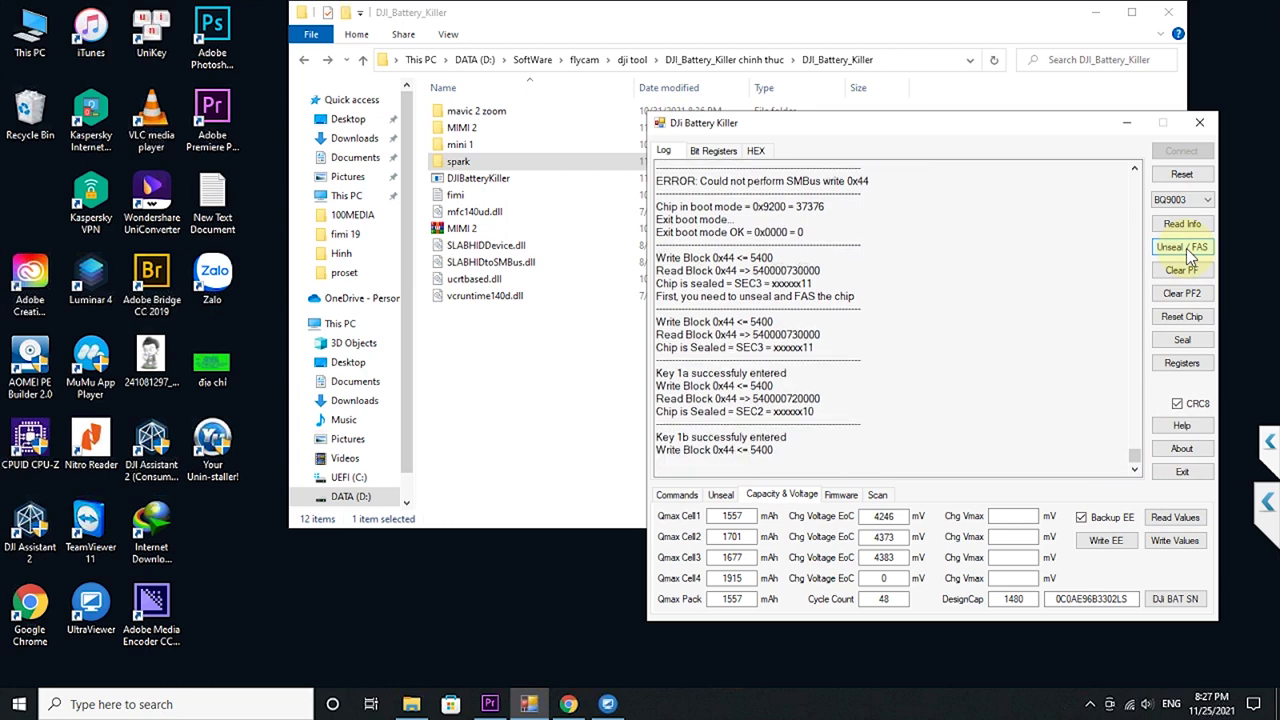
left_click(1172, 520)
left_click(1172, 525)
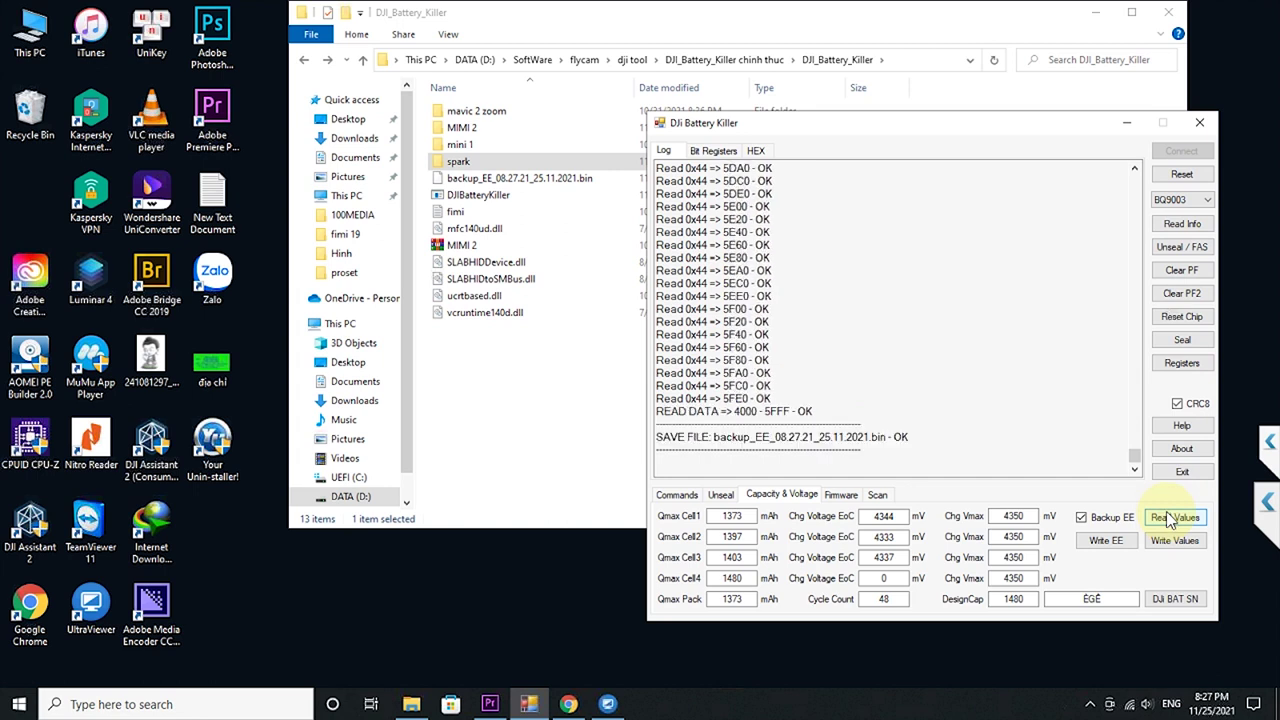
Review the Qmax cell capacities, cycle count, design capacity and battery serial number fields.
left_click(742, 515)
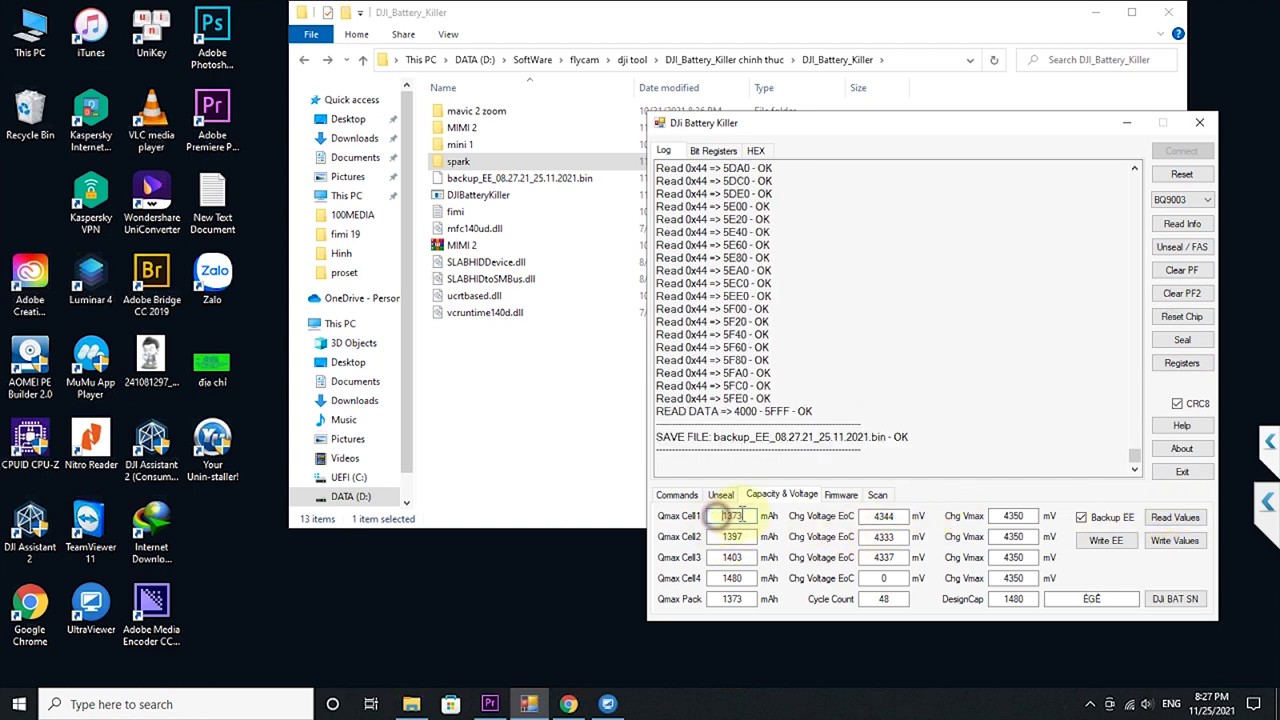
double_click(729, 536)
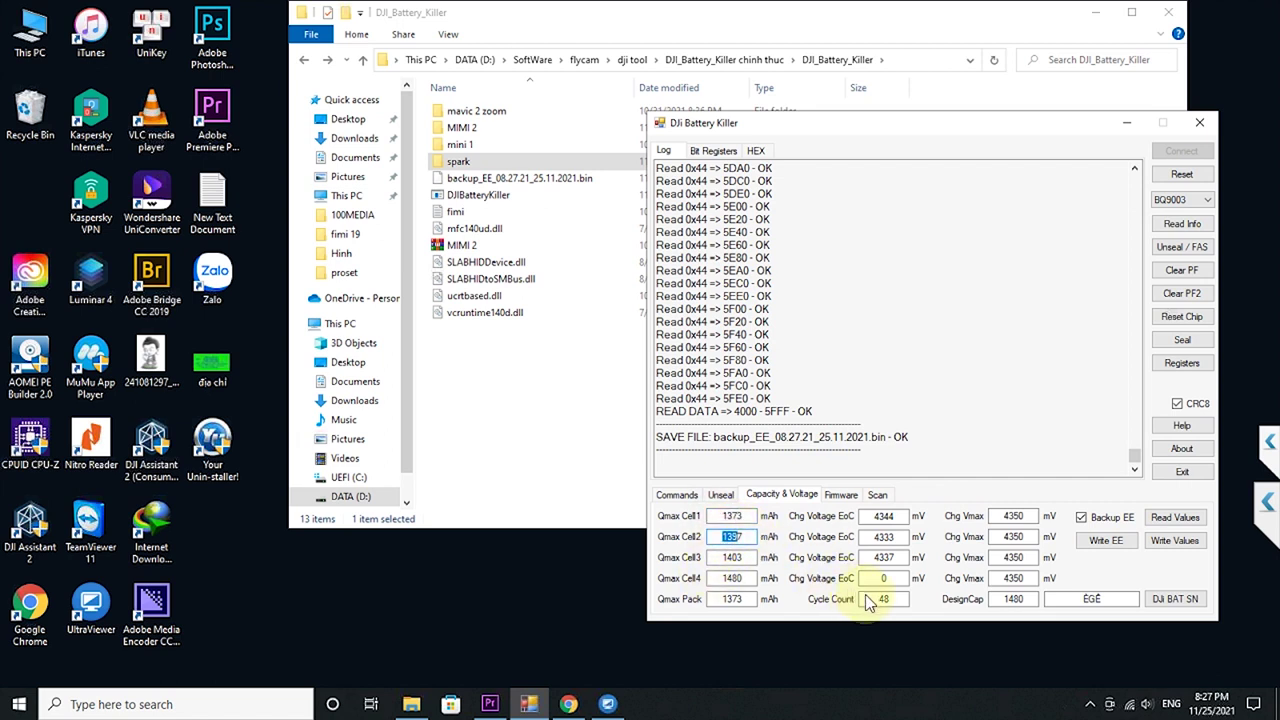
left_click(1103, 599)
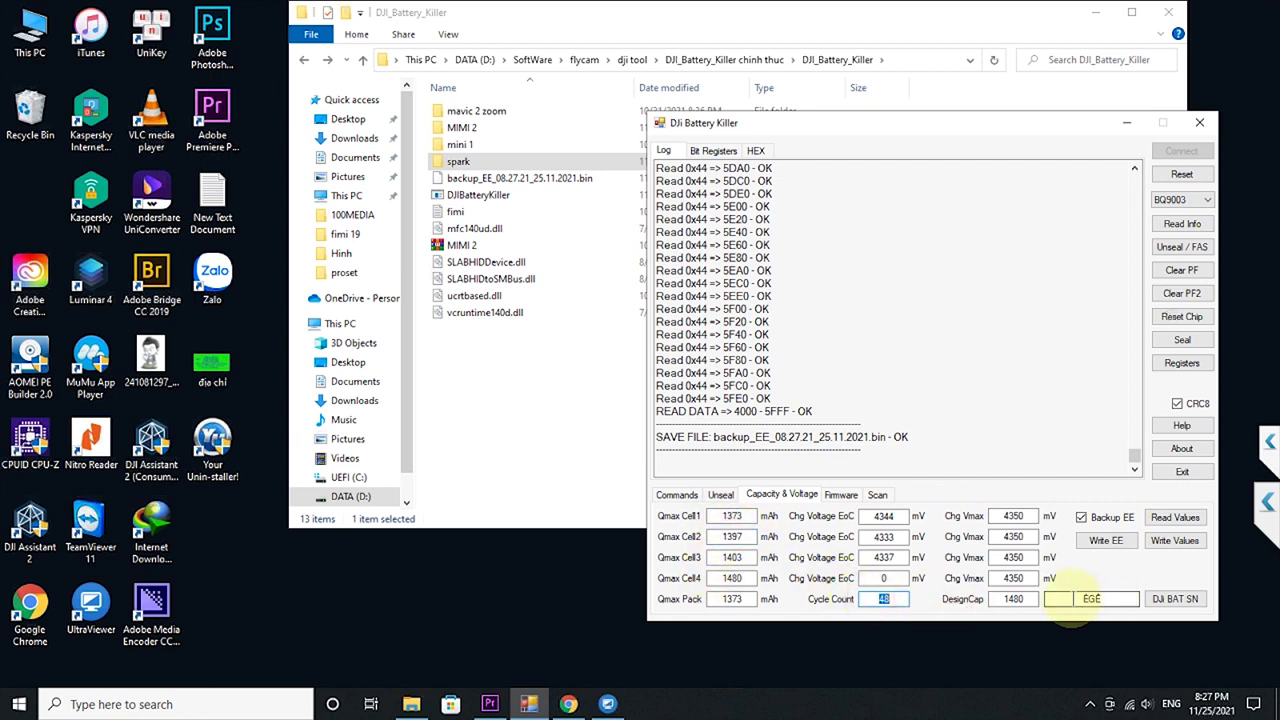
double_click(1120, 599)
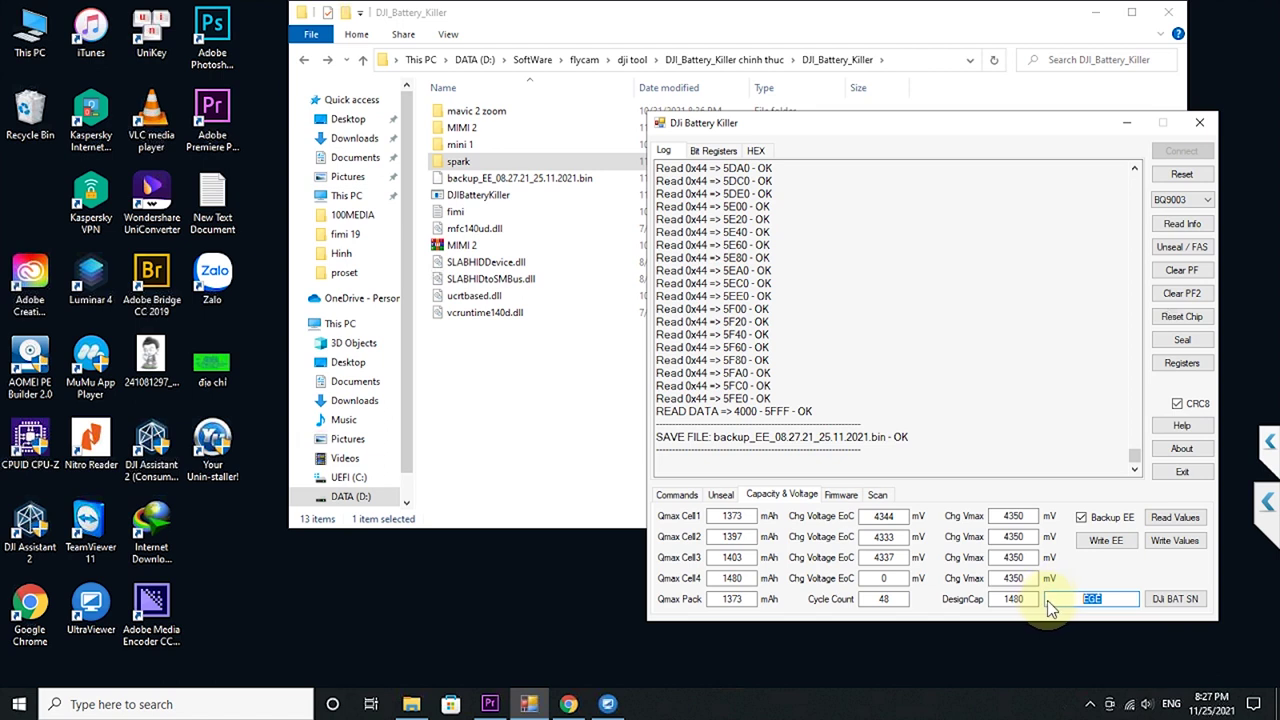
left_click(1020, 599)
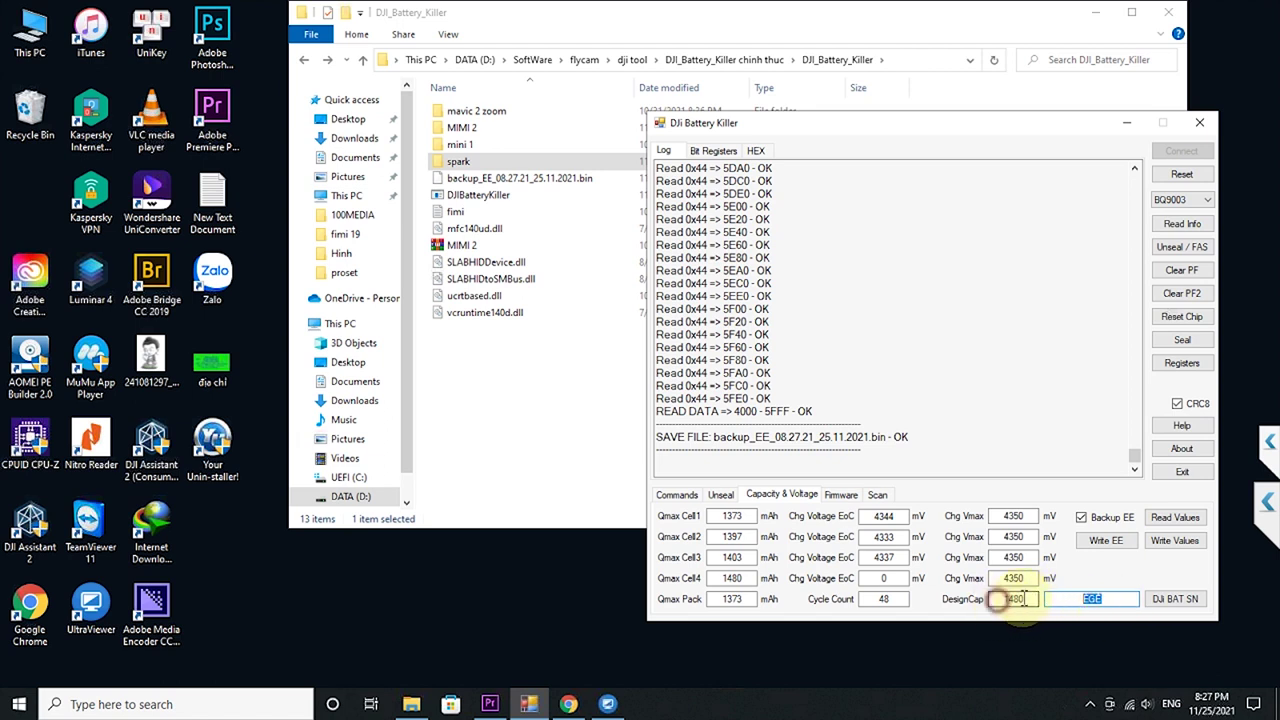
double_click(1020, 599)
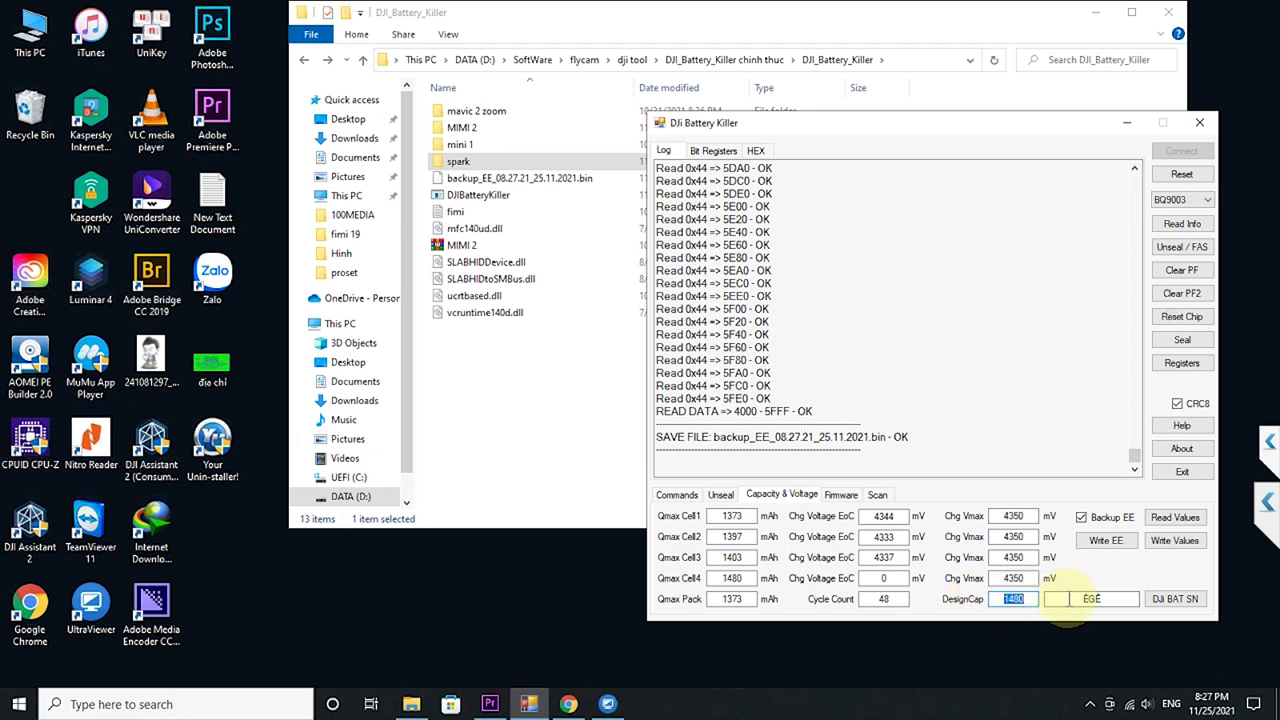
double_click(1088, 599)
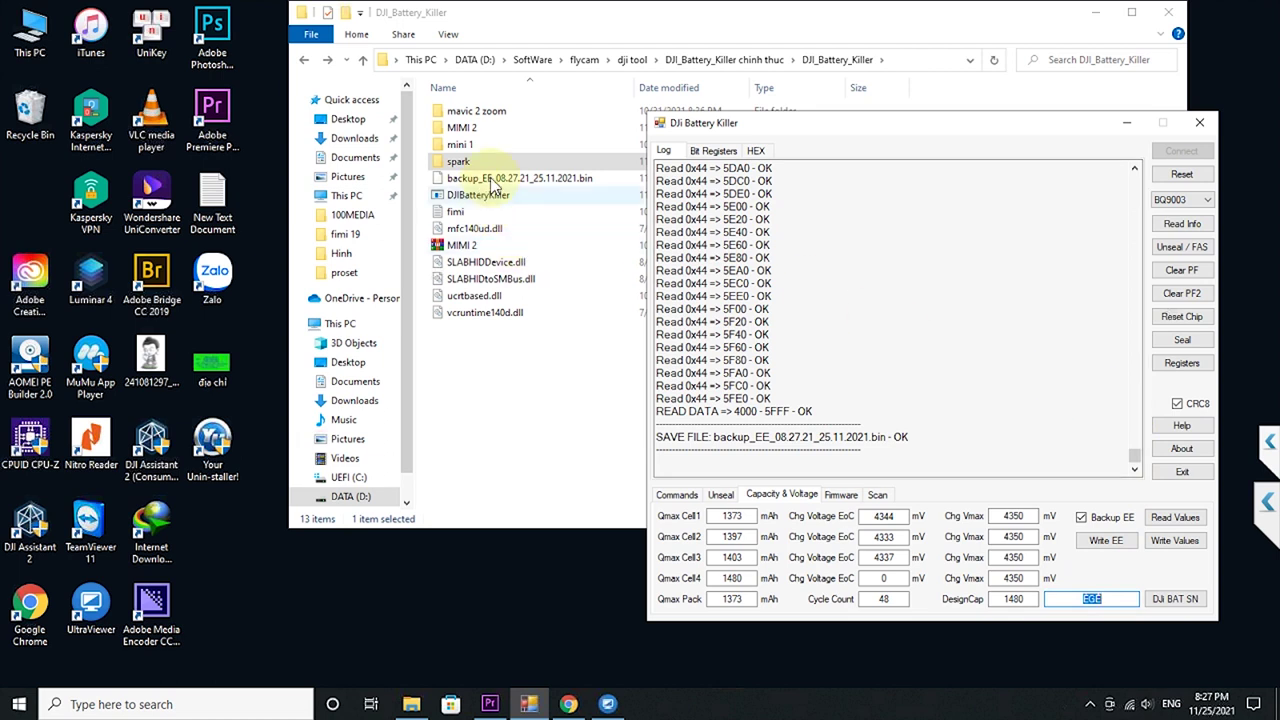
Move backup_EE_08.27.21_25.11.2021.bin into the spark folder and return to the battery tool.
left_click_drag(510, 178, 491, 160)
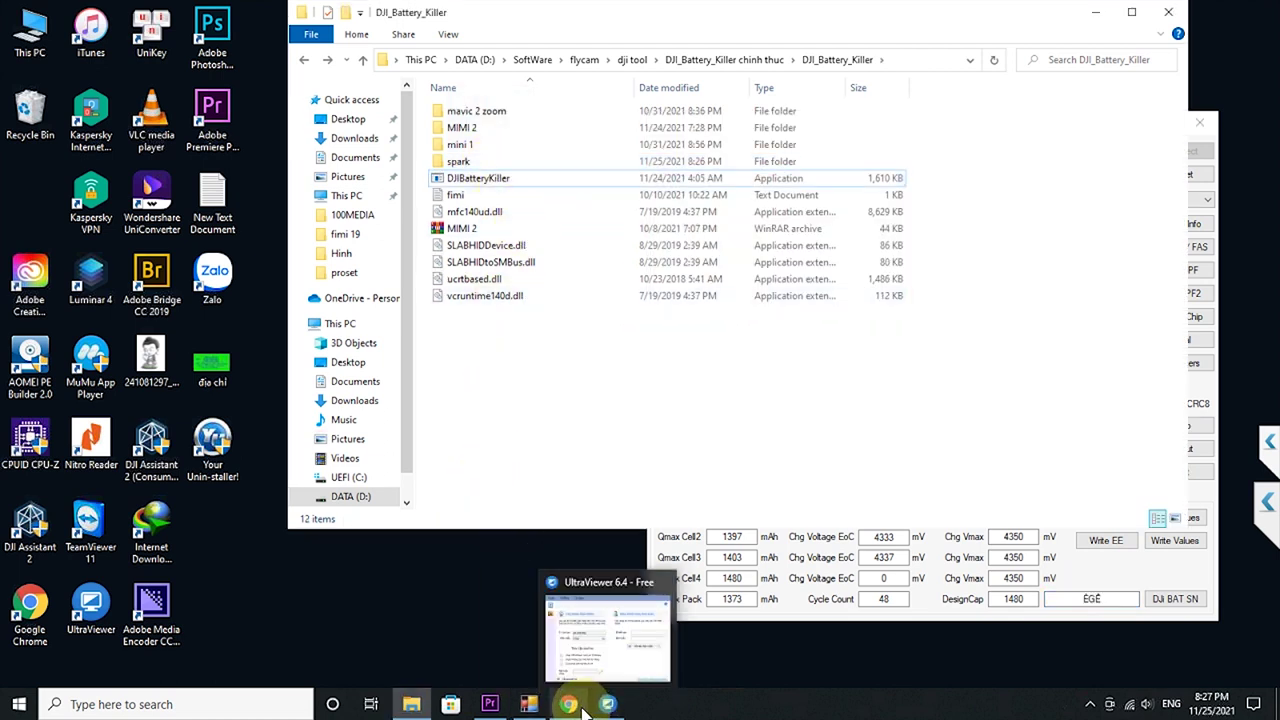
left_click(529, 704)
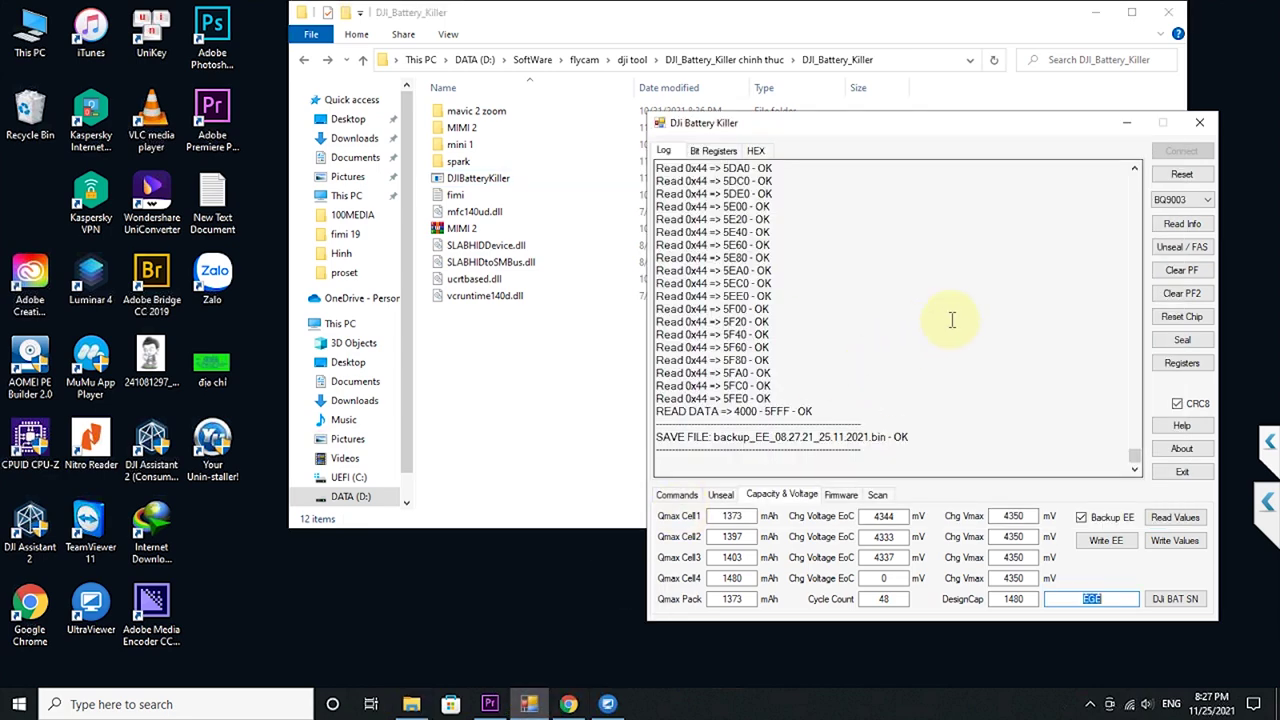
Read the battery info and compare the logged DJI battery serial number with the serial number field.
left_click(1183, 226)
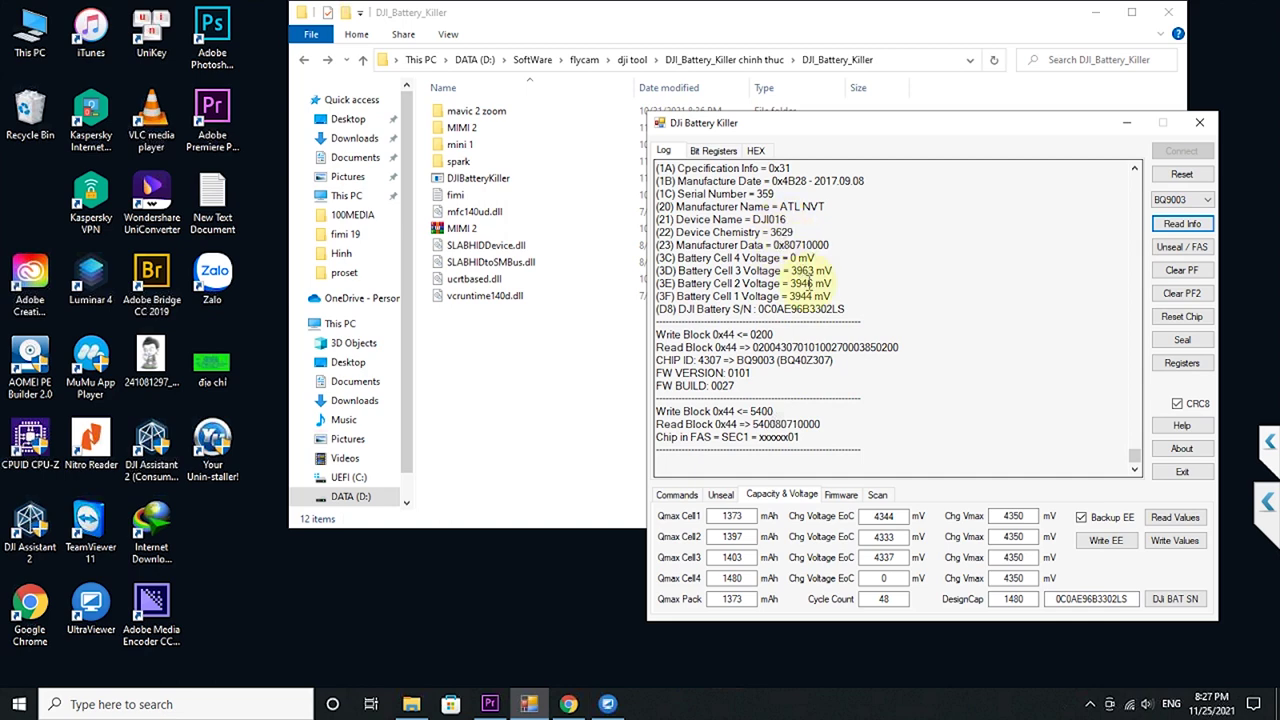
scroll(808, 283, "up", 1)
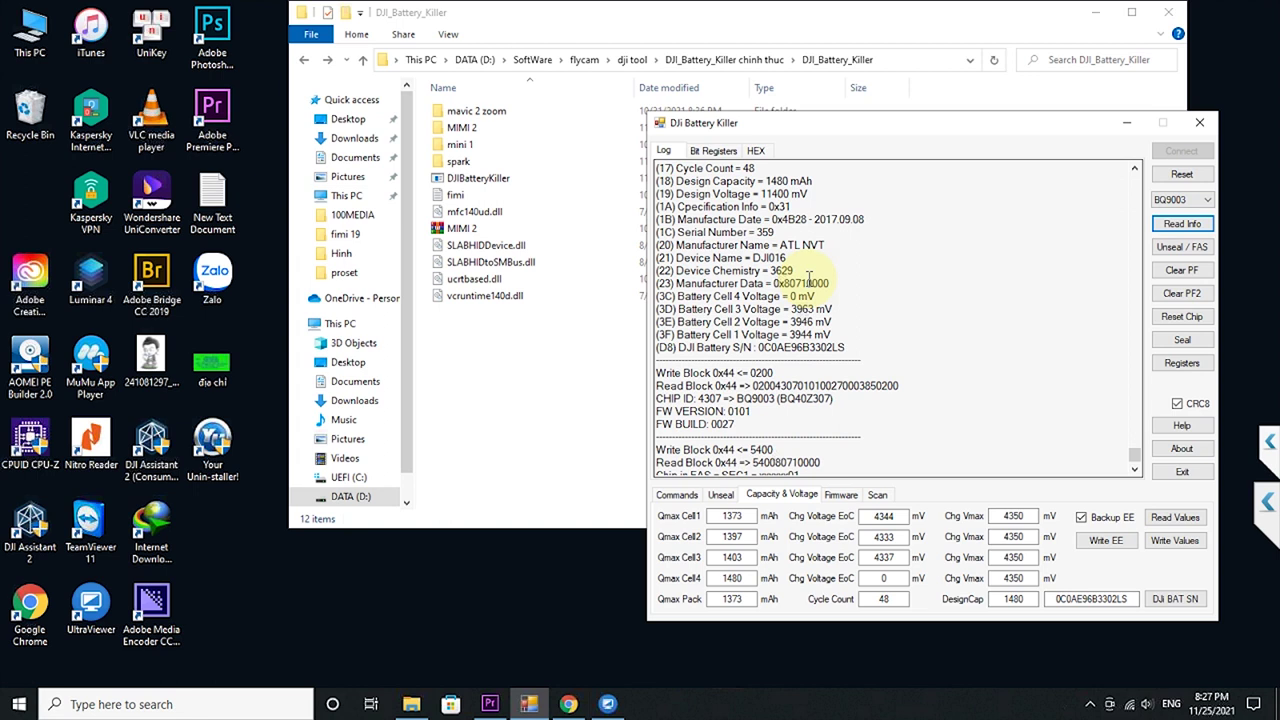
scroll(808, 279, "up", 1)
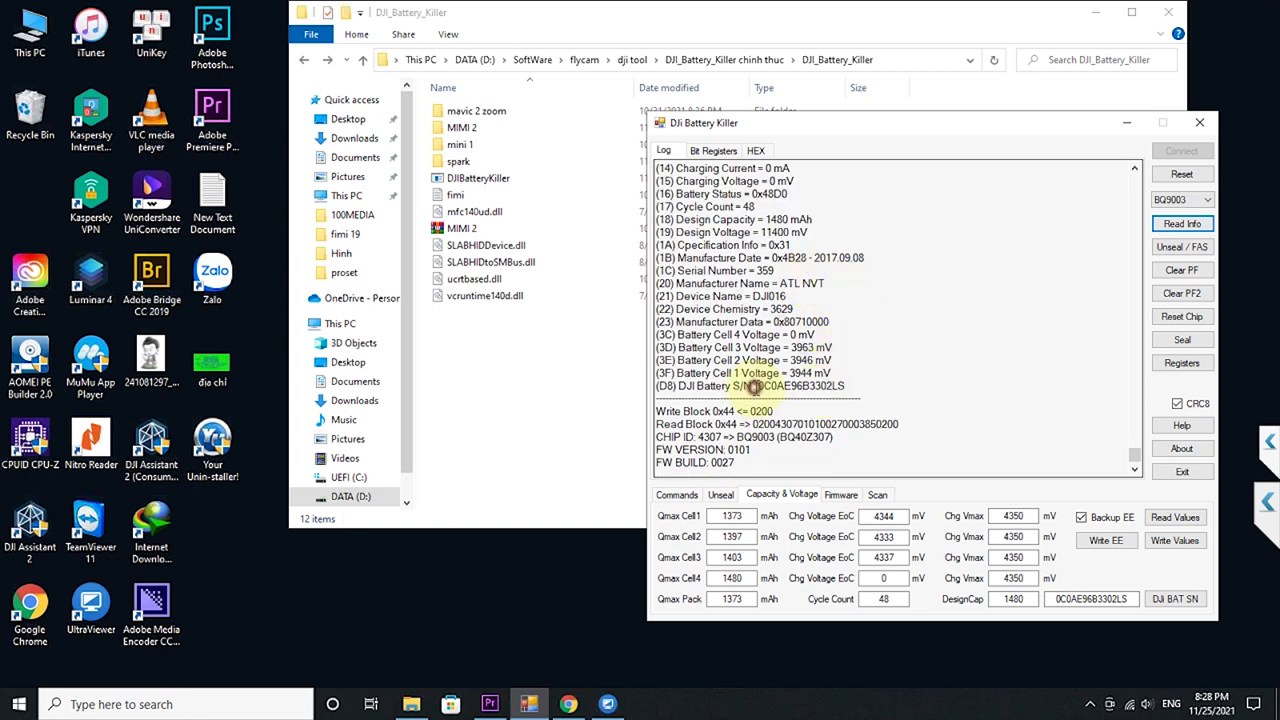
left_click_drag(755, 386, 860, 386)
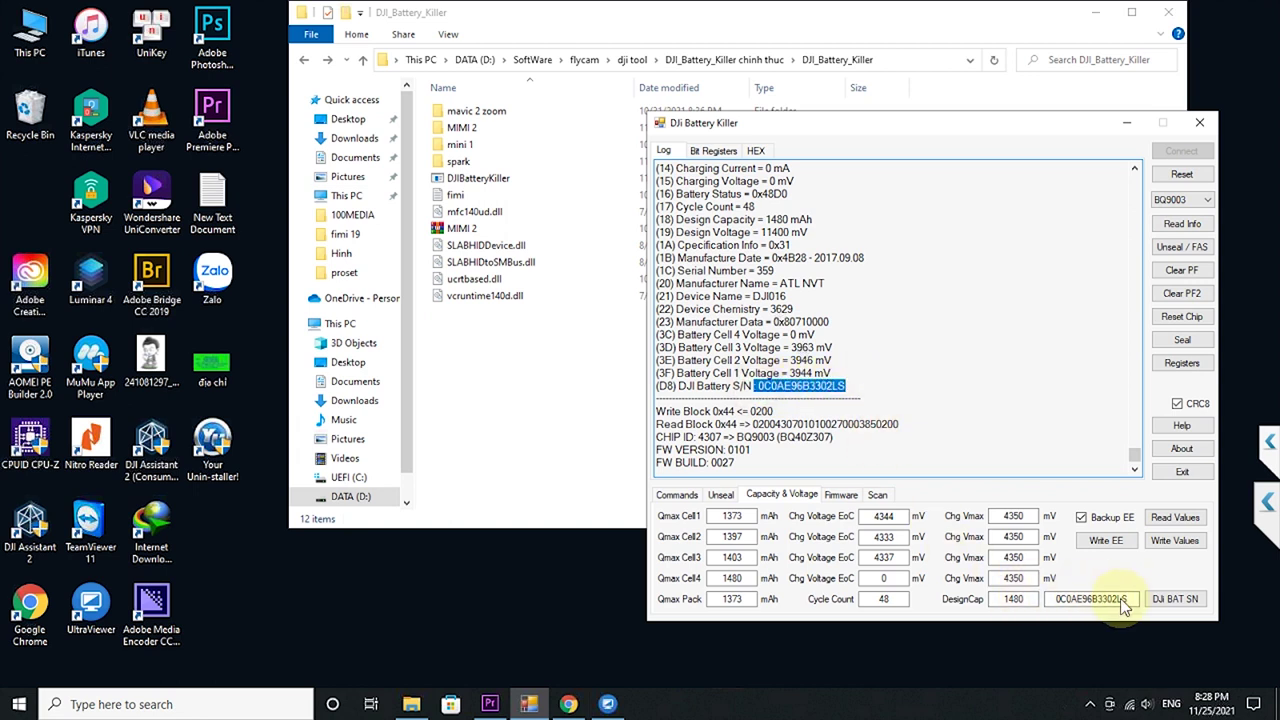
left_click_drag(1050, 598, 1135, 598)
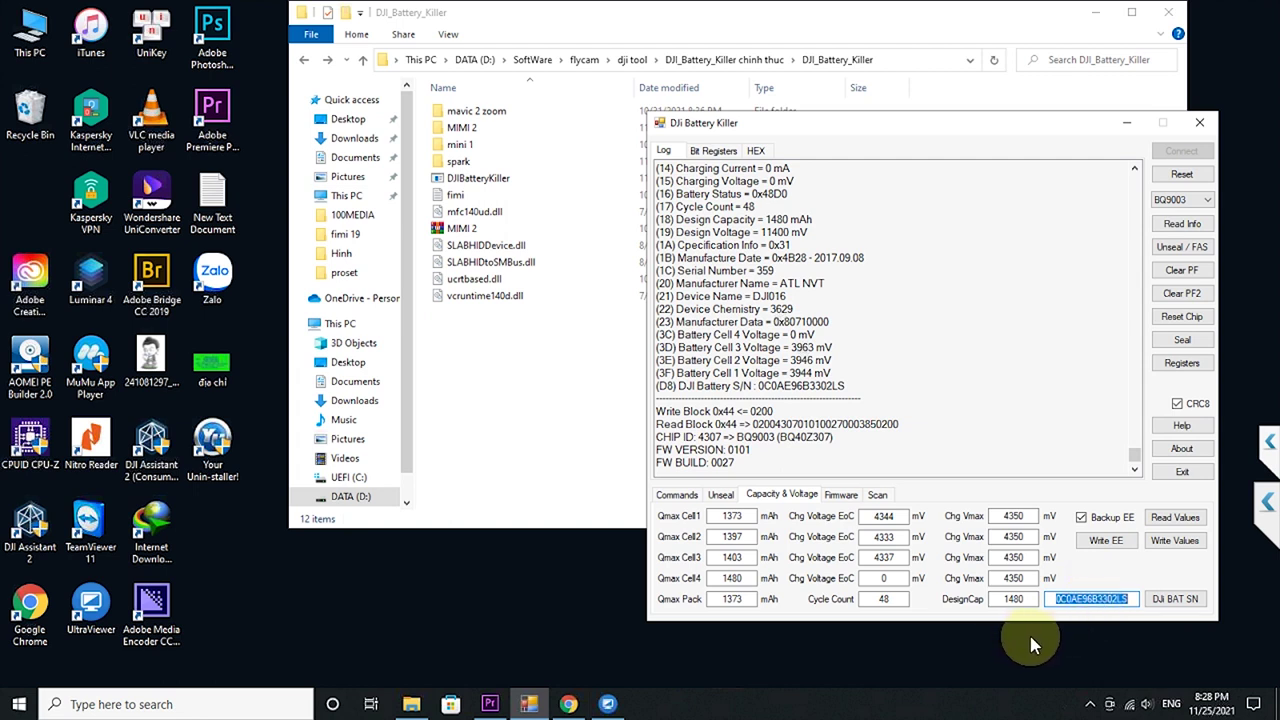
Read the chip's bit registers and examine the battery and operation status flags.
left_click(713, 151)
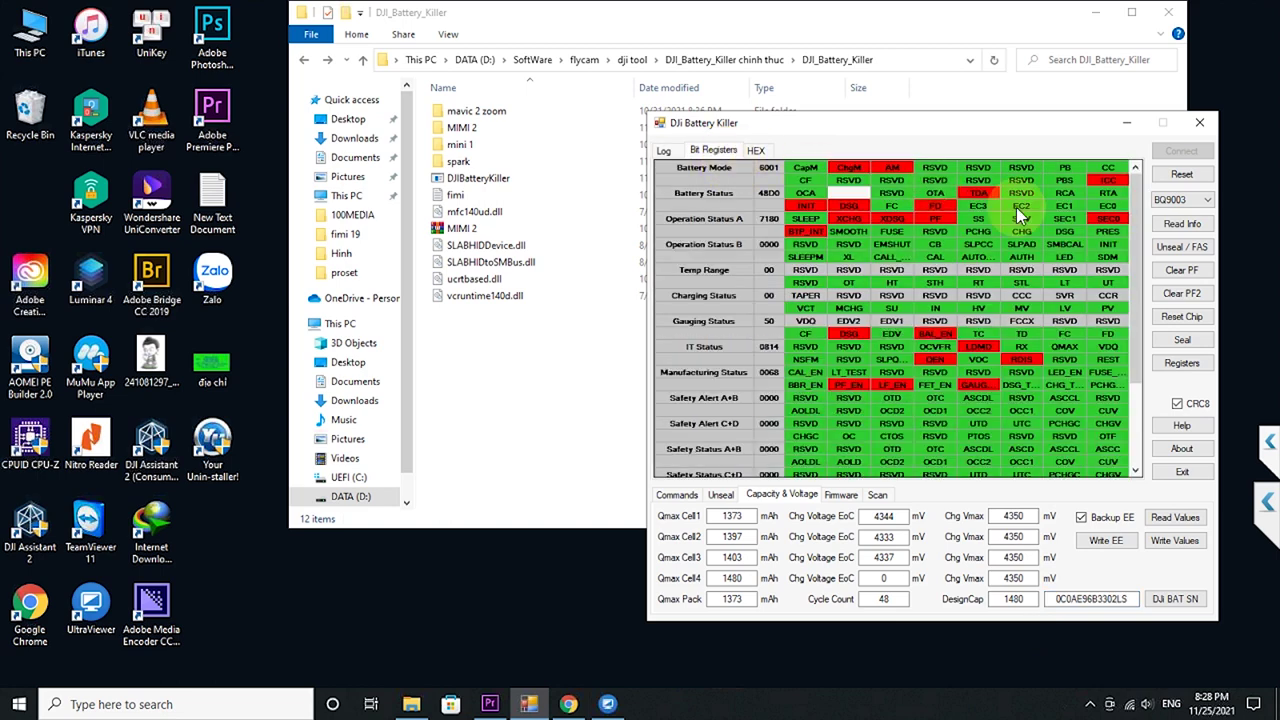
left_click(1194, 362)
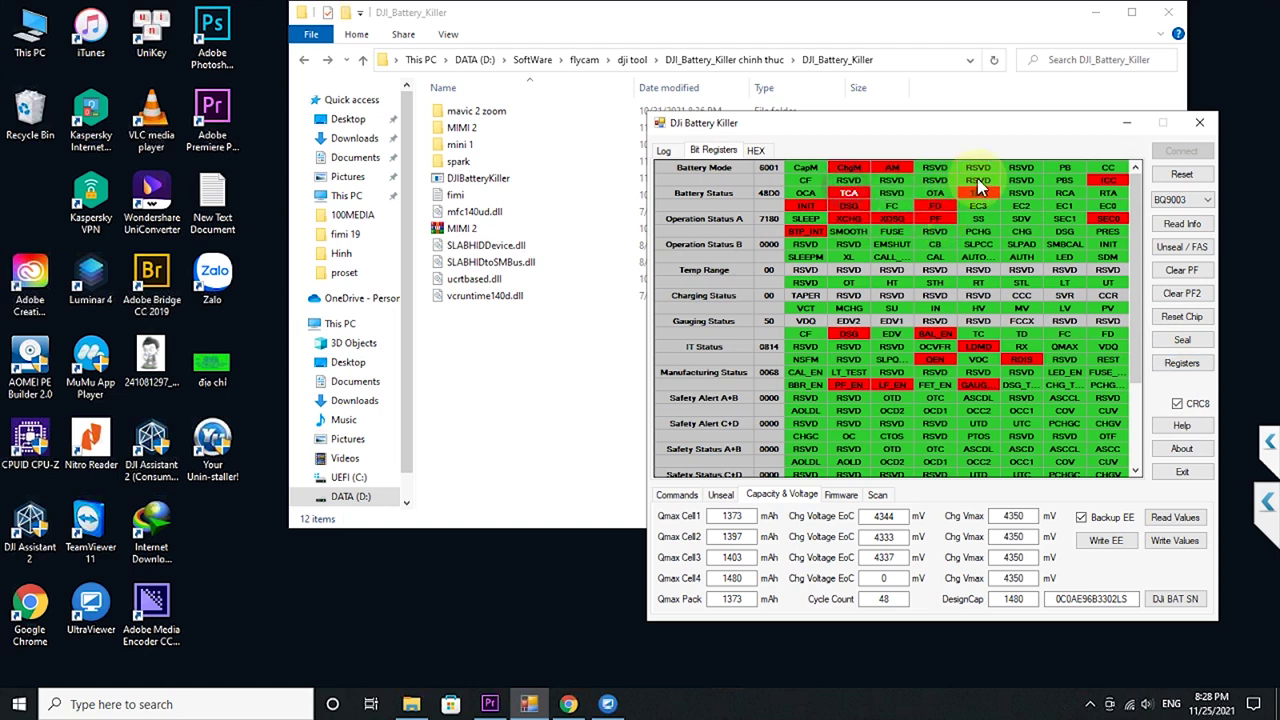
Clear the chip's permanent failure (PF) flag, repeating the command and checking its result in the log.
left_click(666, 152)
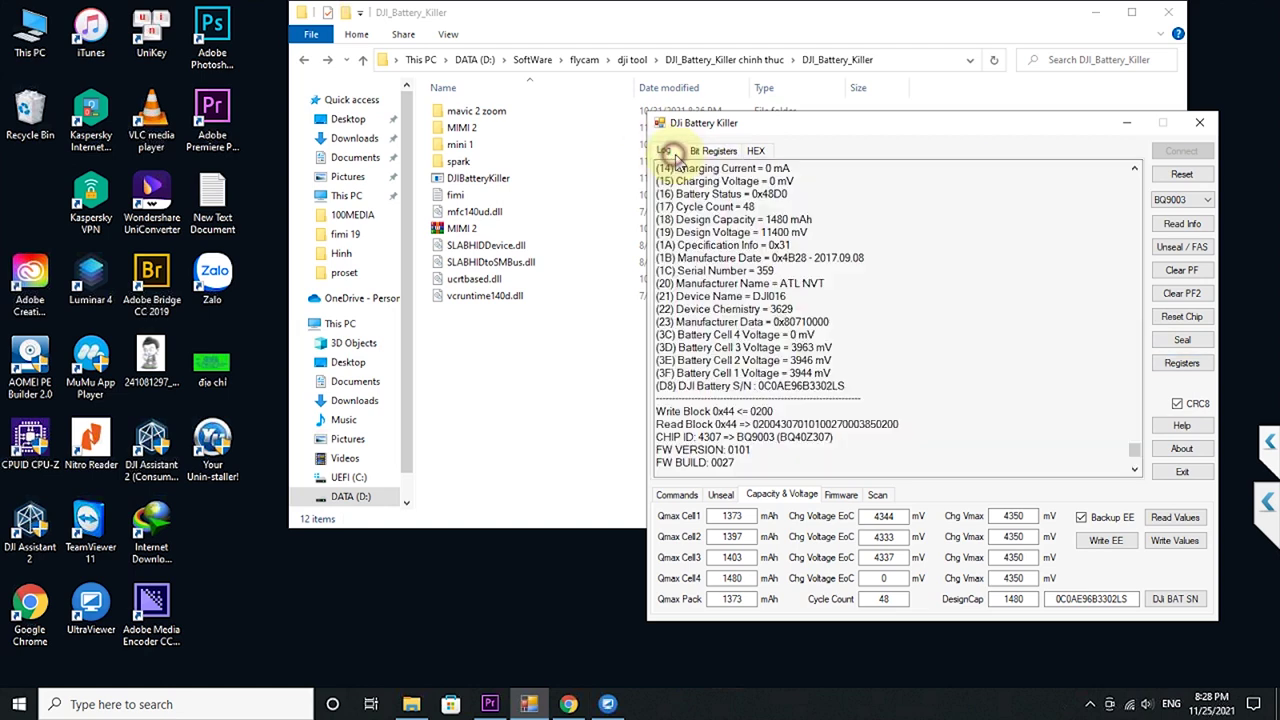
left_click(1181, 272)
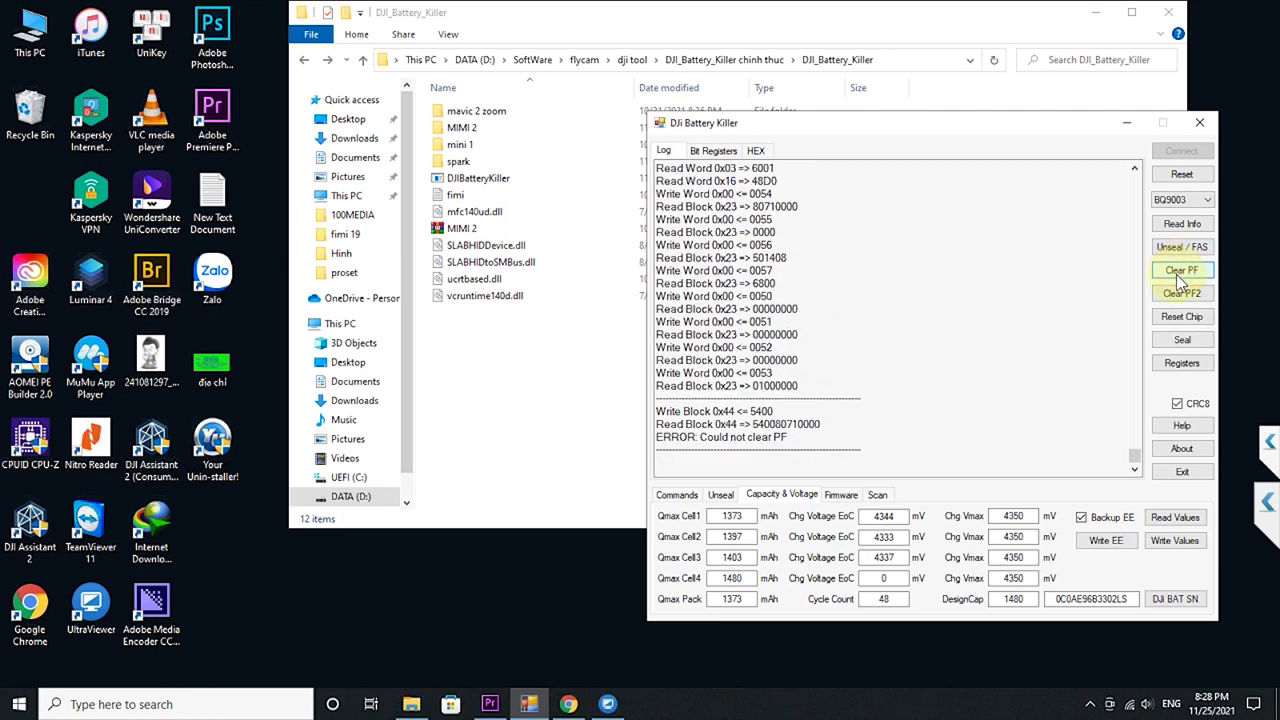
left_click_drag(792, 438, 620, 411)
left_click(1186, 272)
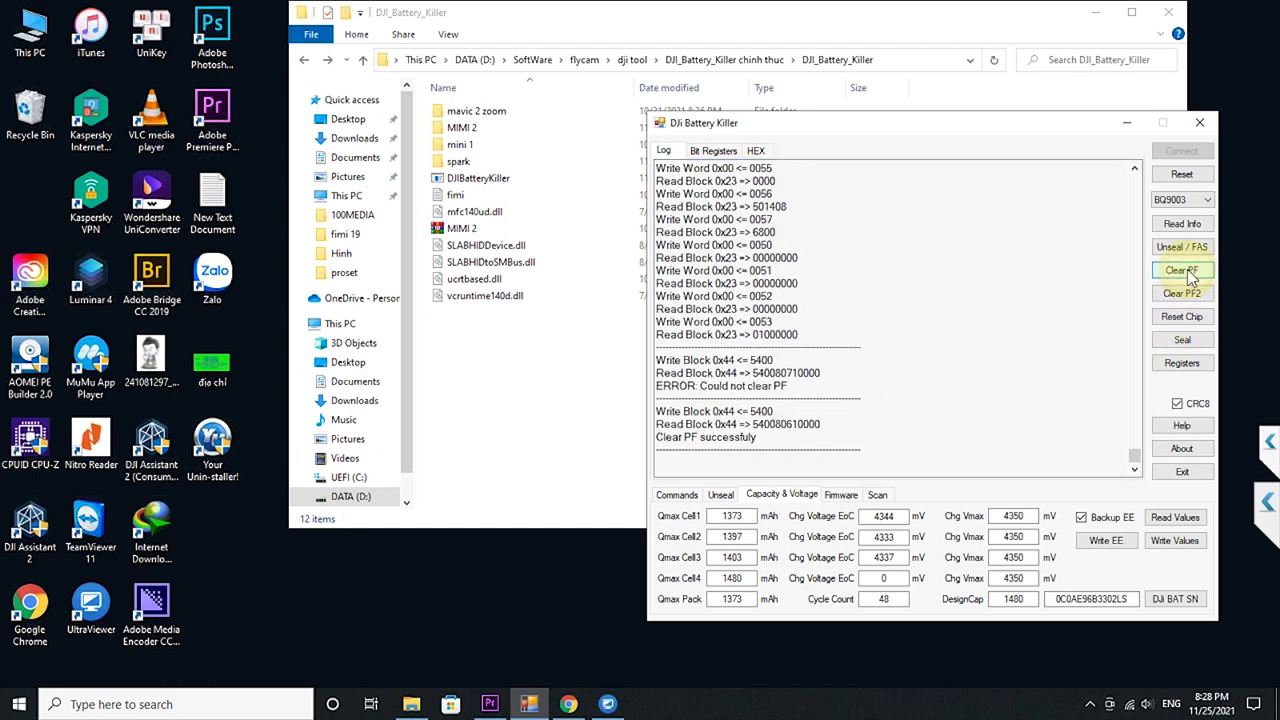
left_click_drag(762, 443, 615, 440)
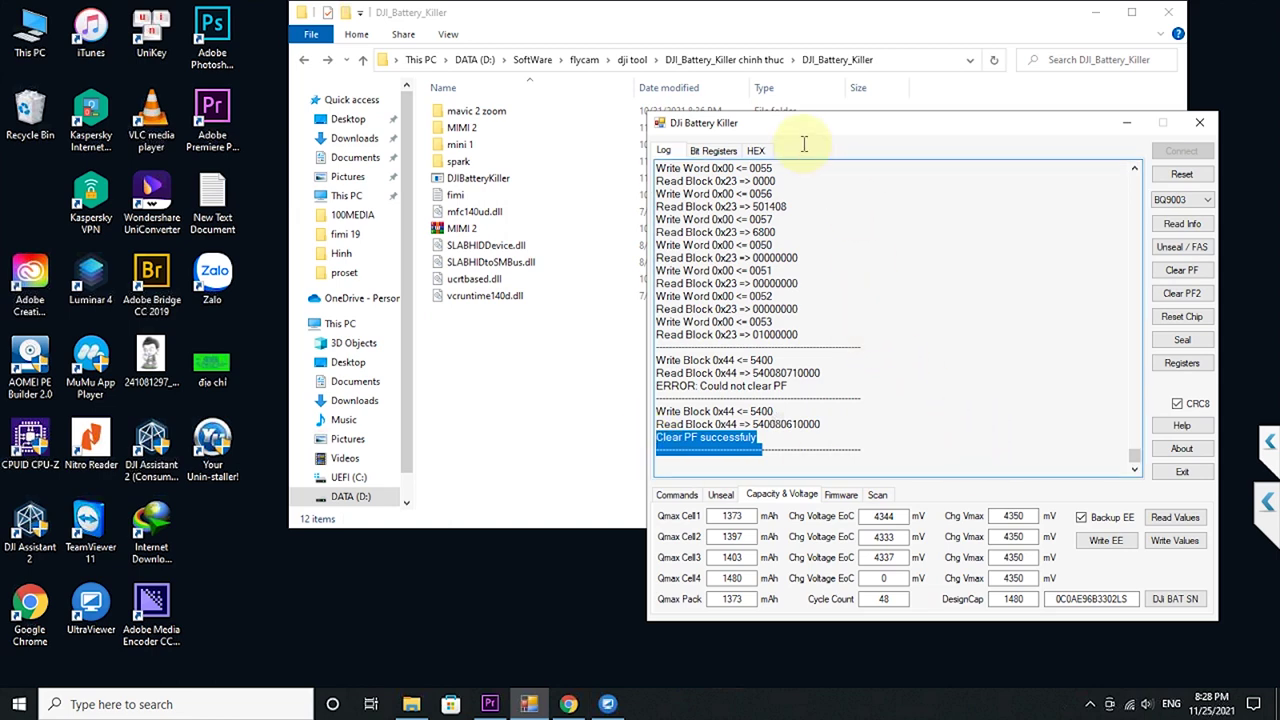
Refresh the bit registers and recheck the PF flag under Operation Status A.
left_click(712, 150)
left_click(1182, 364)
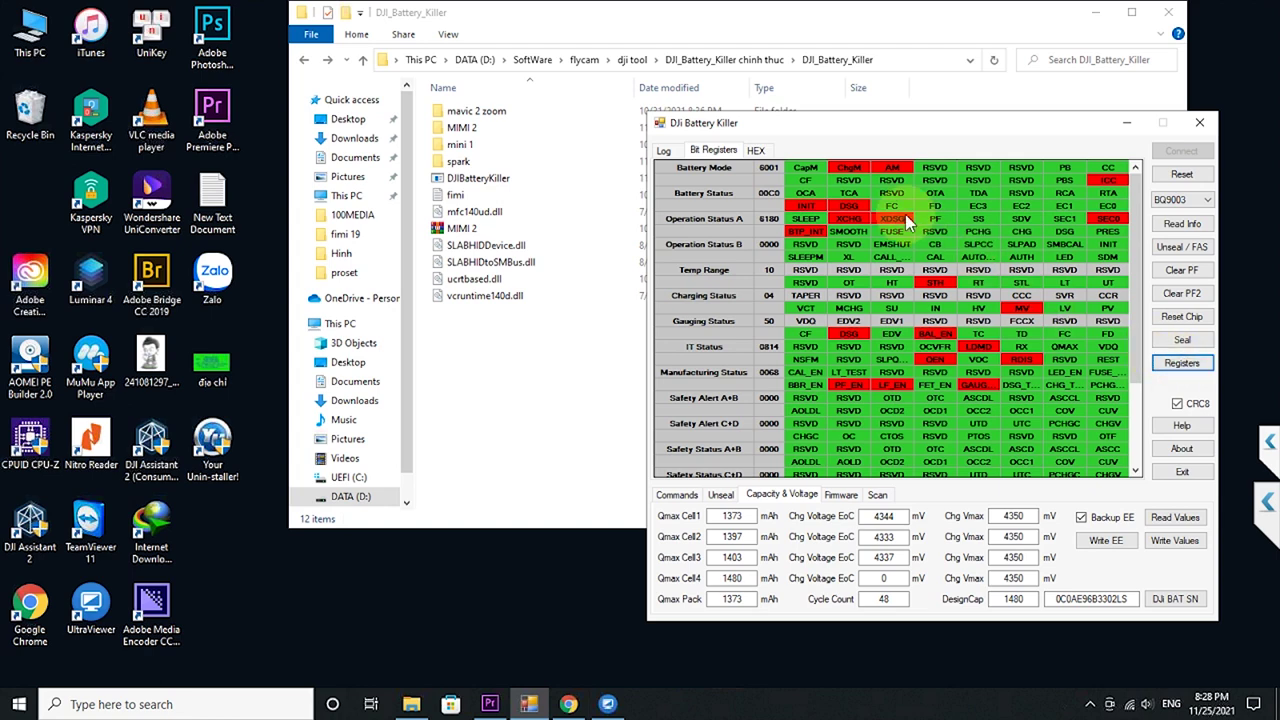
left_click(933, 218)
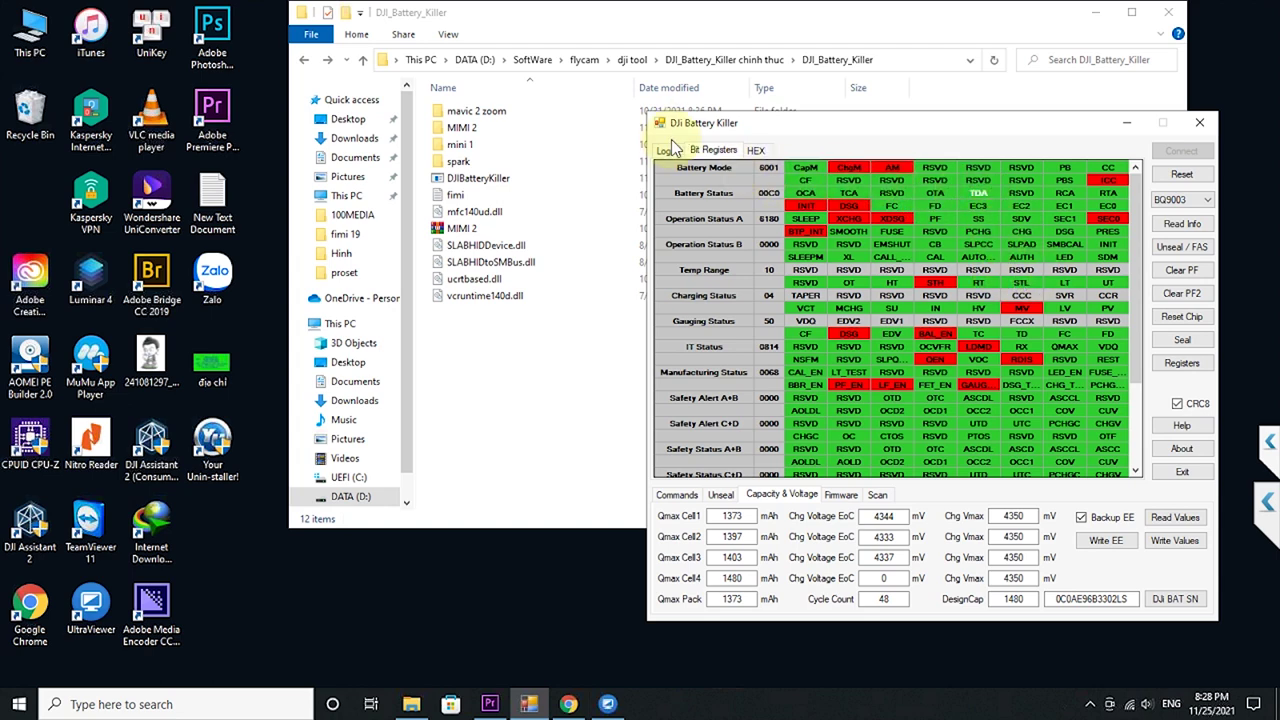
Read the battery info again and examine the battery status, capacity and voltage entries in the log.
left_click(664, 152)
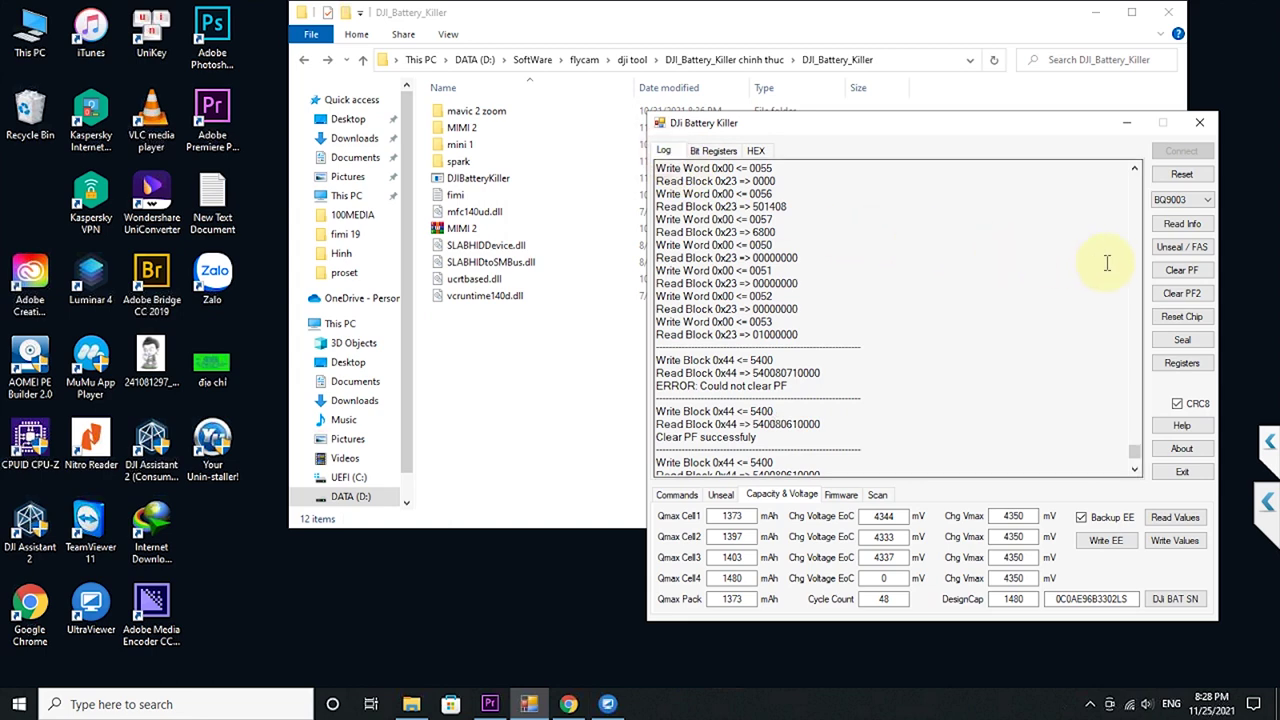
left_click(1184, 226)
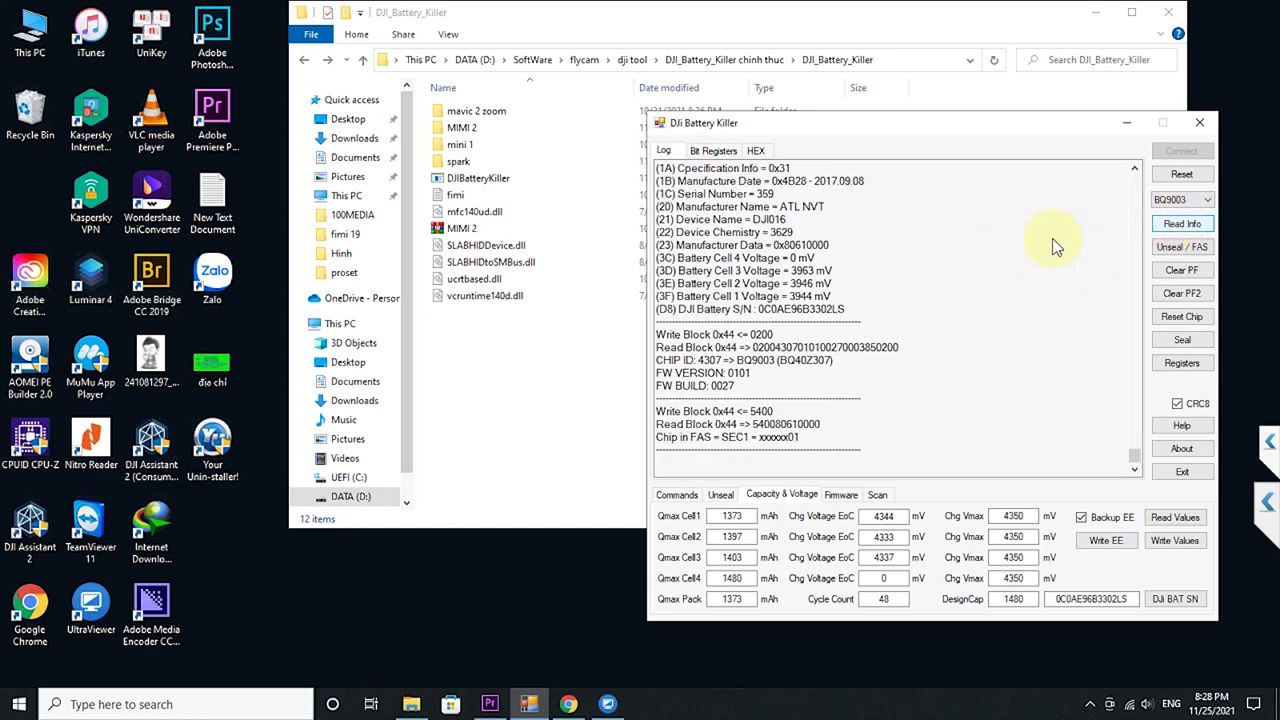
scroll(812, 226, "up", 1)
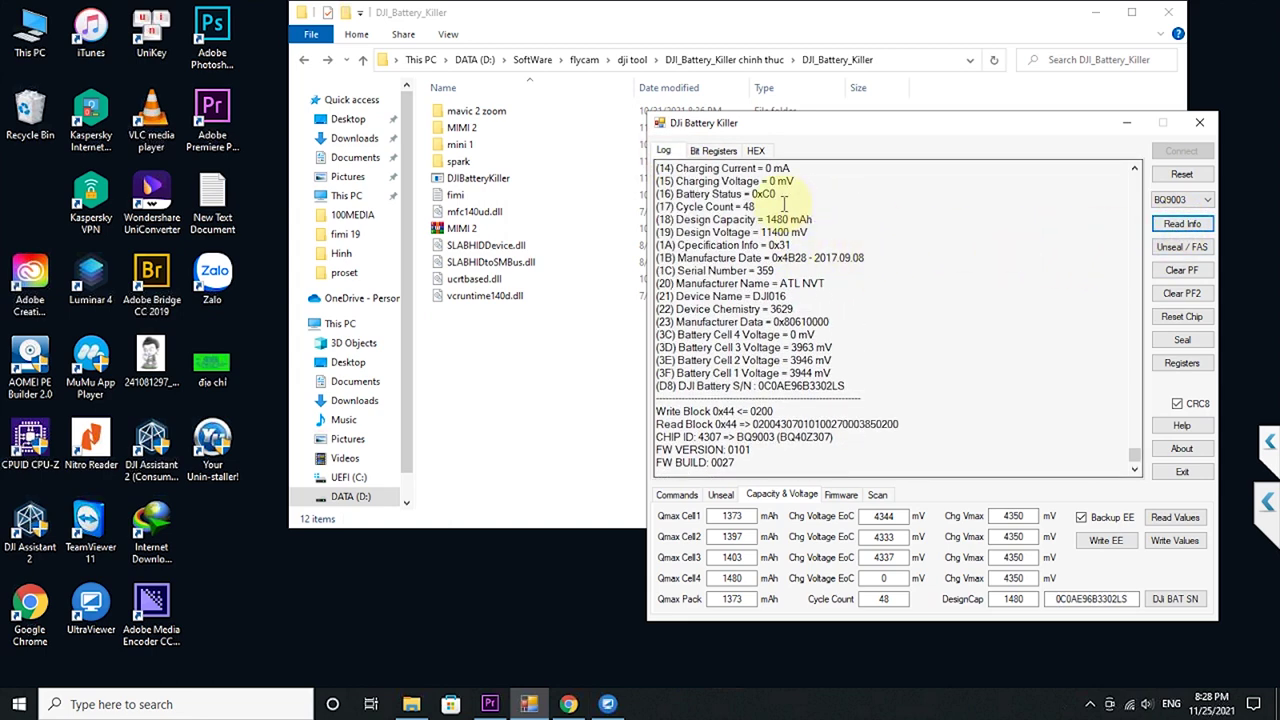
left_click_drag(779, 194, 623, 194)
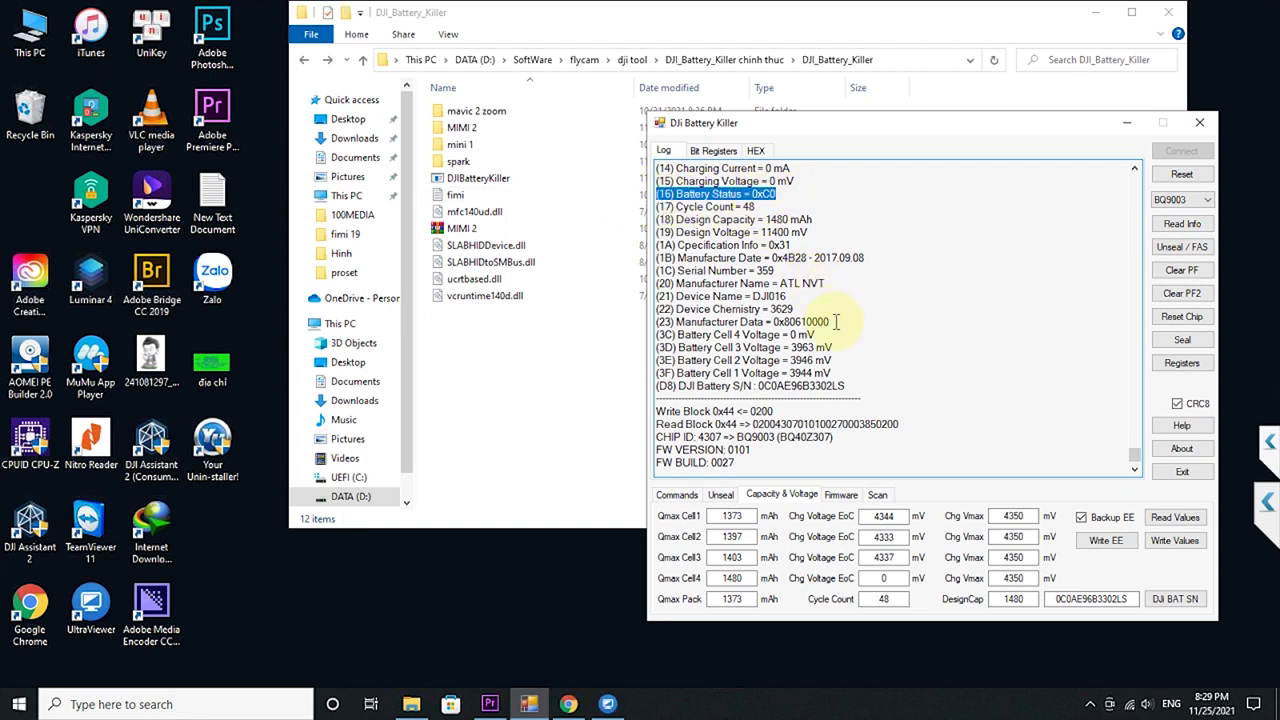
scroll(836, 321, "up", 9)
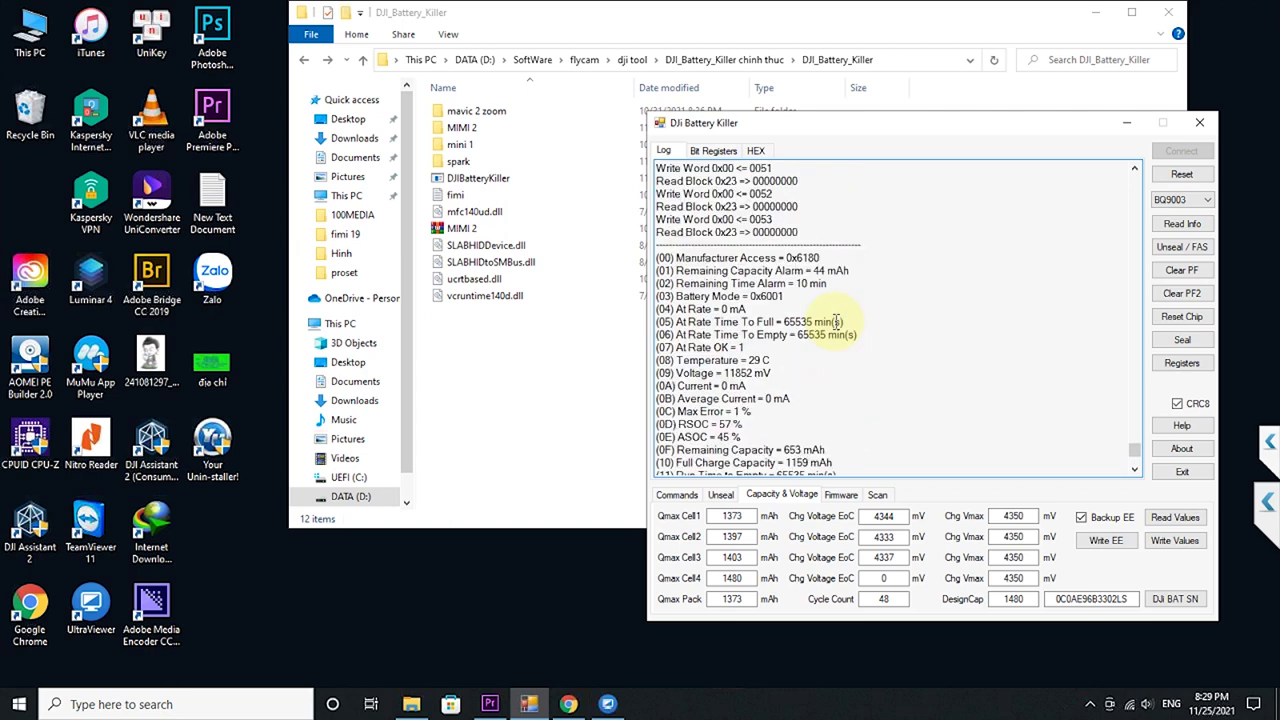
scroll(836, 321, "down", 7)
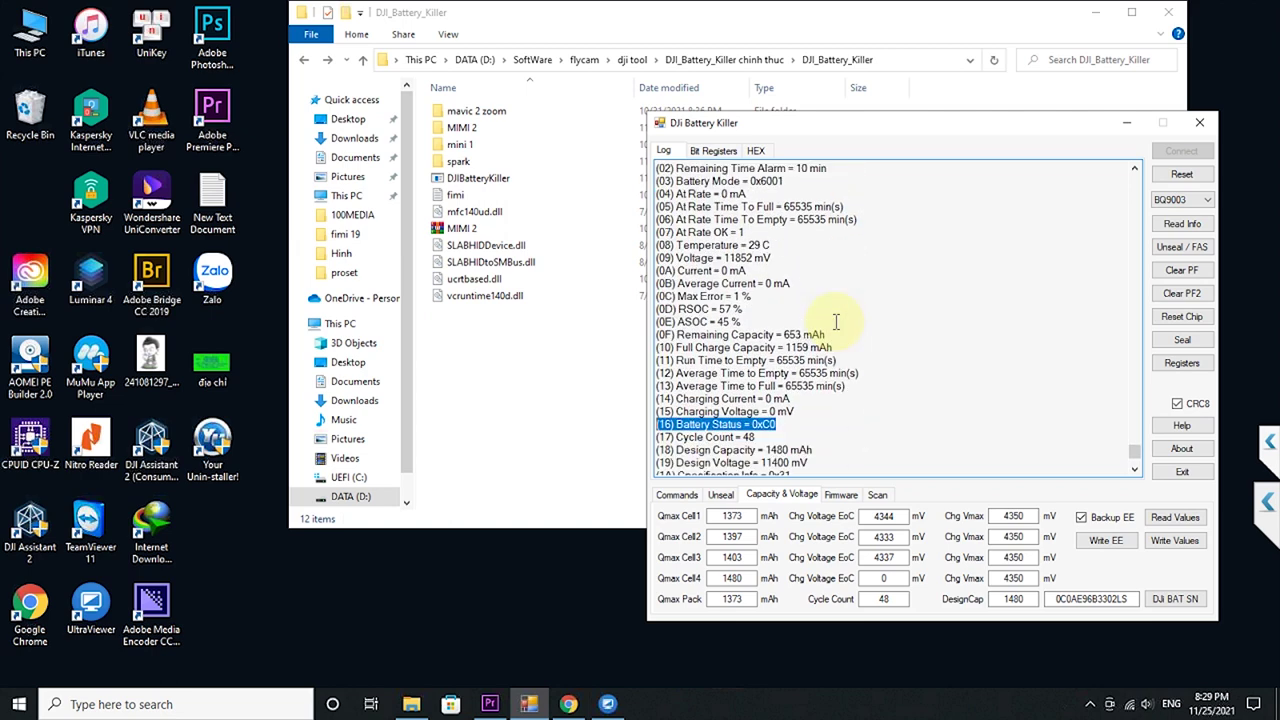
Reset the chip and seal it.
left_click(1189, 318)
left_click(1189, 340)
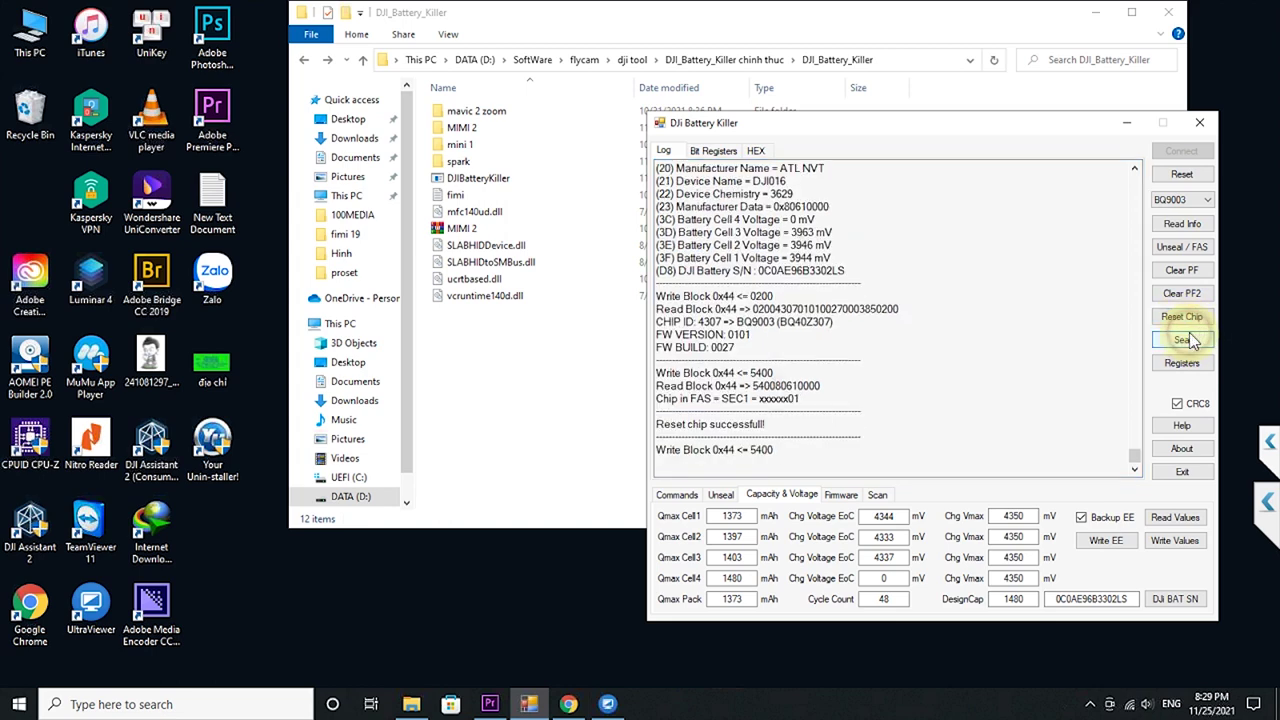
Refresh the bit registers of the sealed chip to check its status flags, and reposition the tool window.
left_click(718, 151)
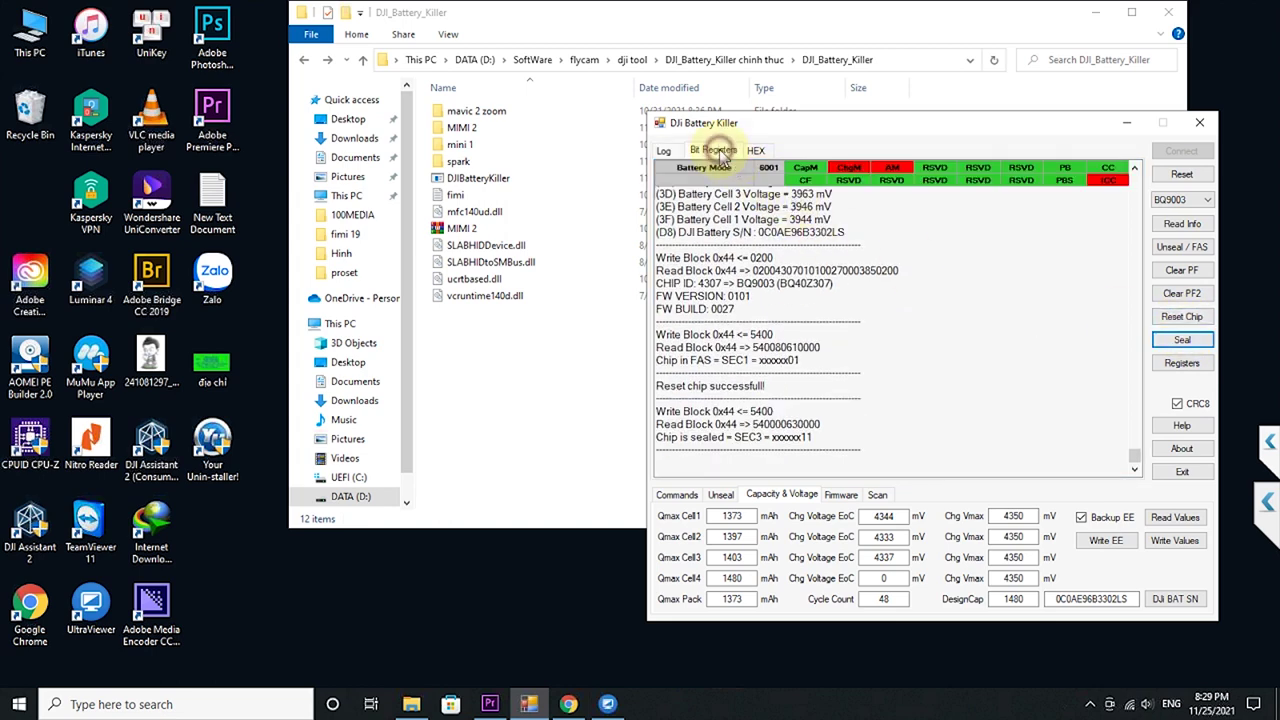
left_click(1184, 368)
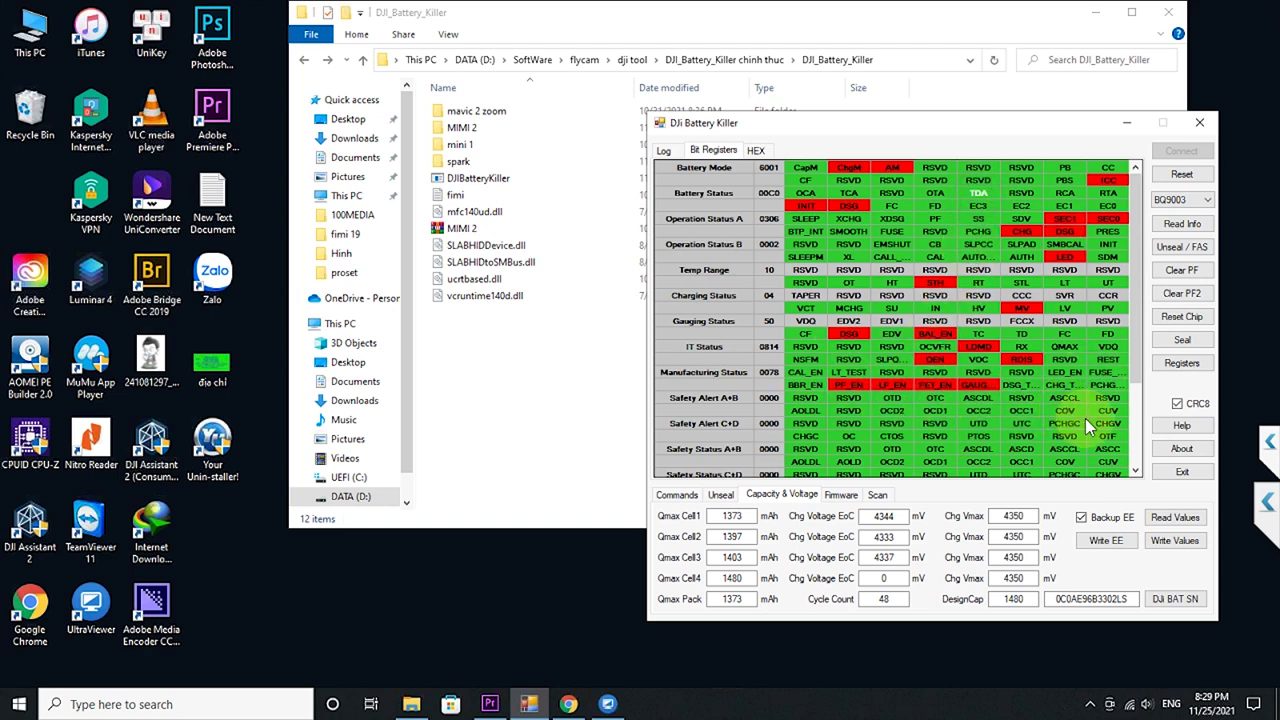
left_click_drag(814, 123, 553, 34)
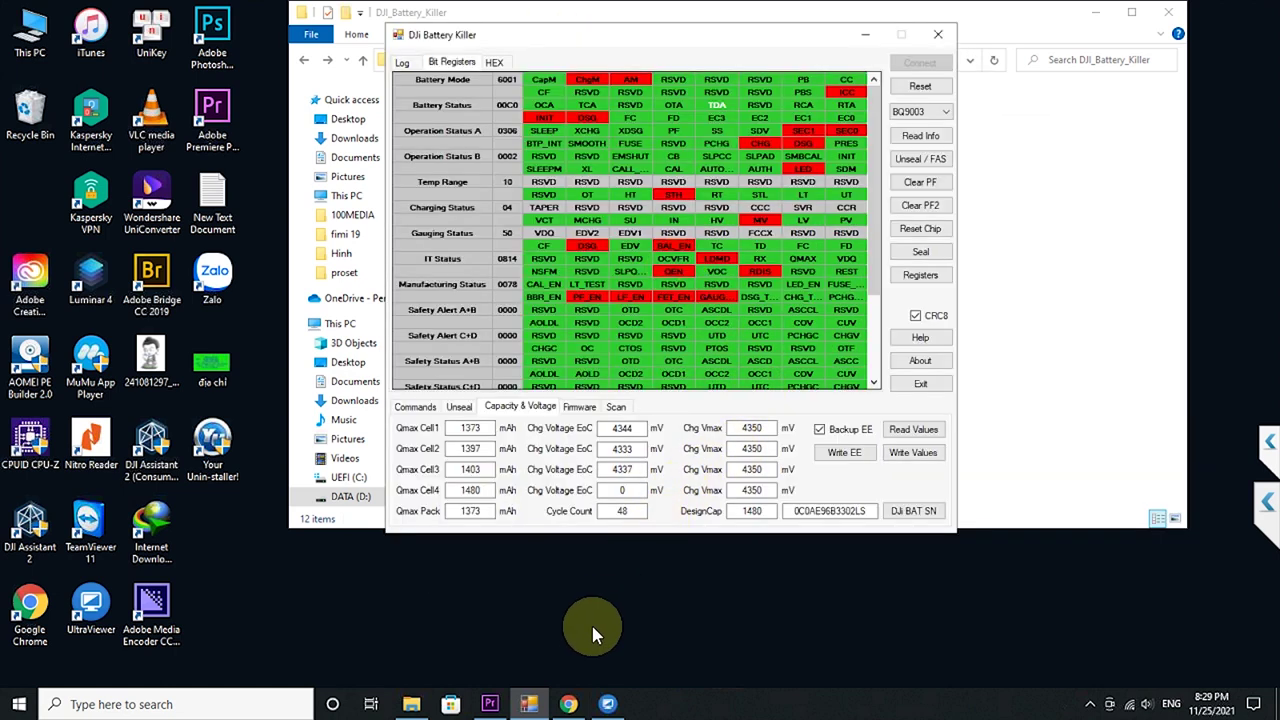